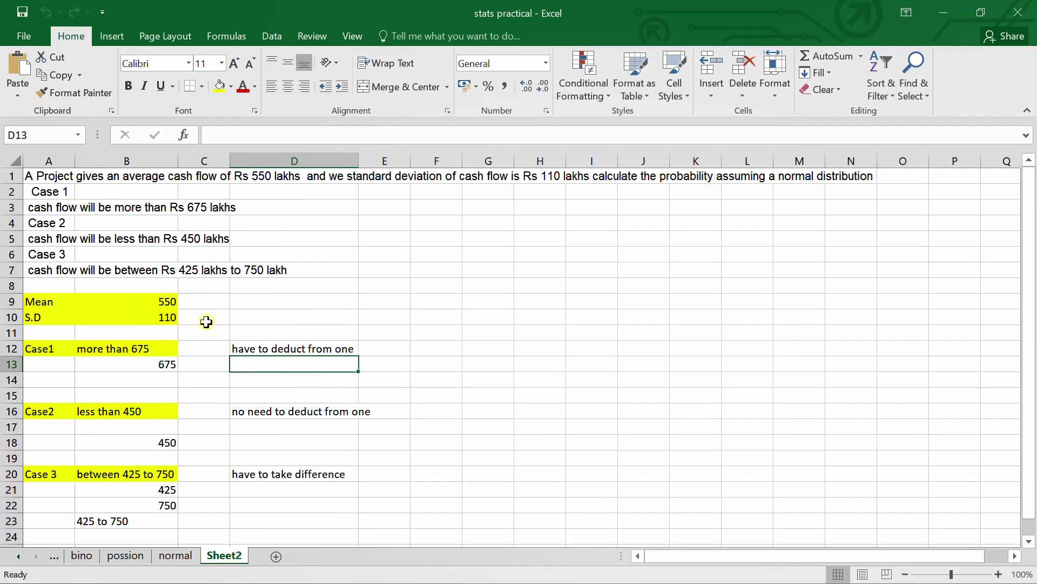
Step: Enter the mean 550 in C9 and the standard deviation 110 in C10
{"action": "left_click", "coordinate": [203, 304]}
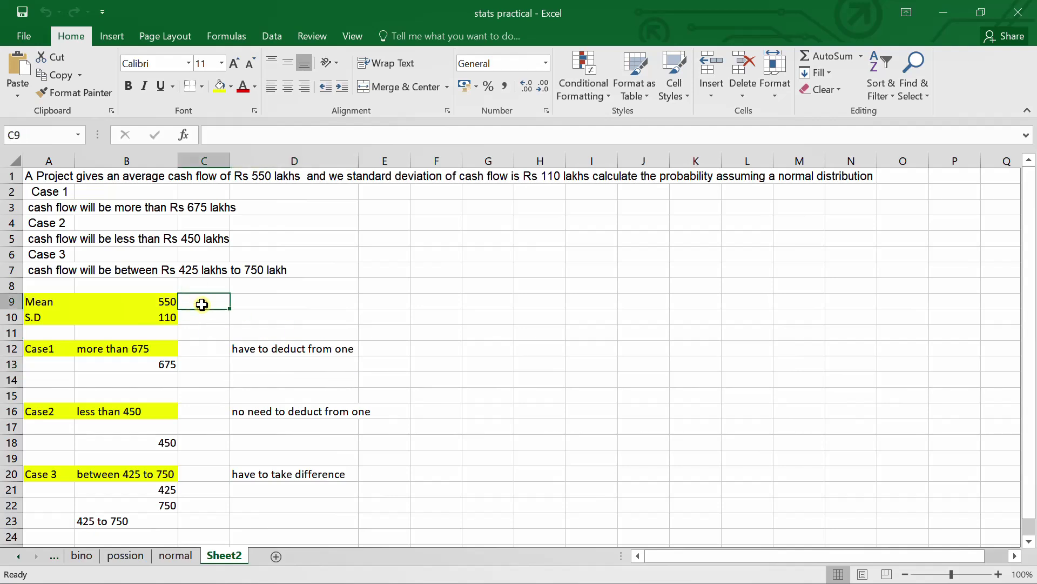
{"action": "type", "text": "550"}
{"action": "key", "text": "Return"}
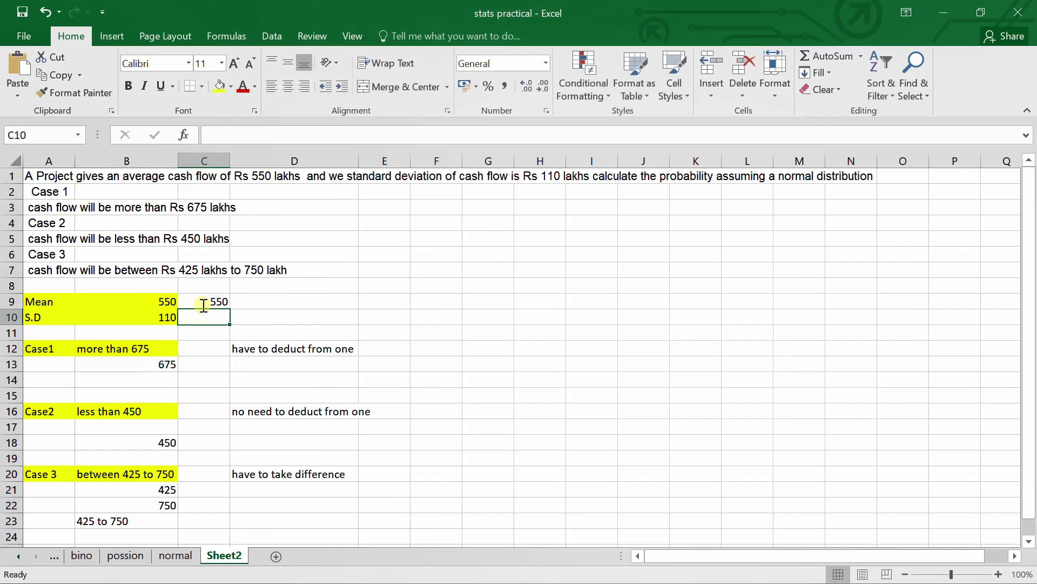
{"action": "type", "text": "110"}
{"action": "key", "text": "Return"}
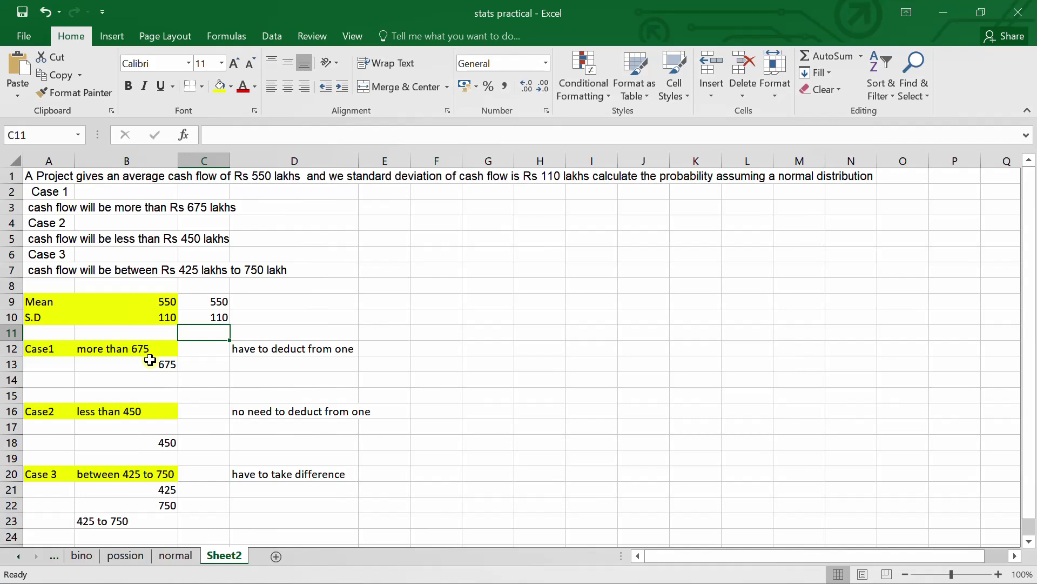
Step: Calculate the cumulative normal probability for 675 in C13 with =NORM.DIST(B13,B9,B10,true)
{"action": "left_click", "coordinate": [199, 366]}
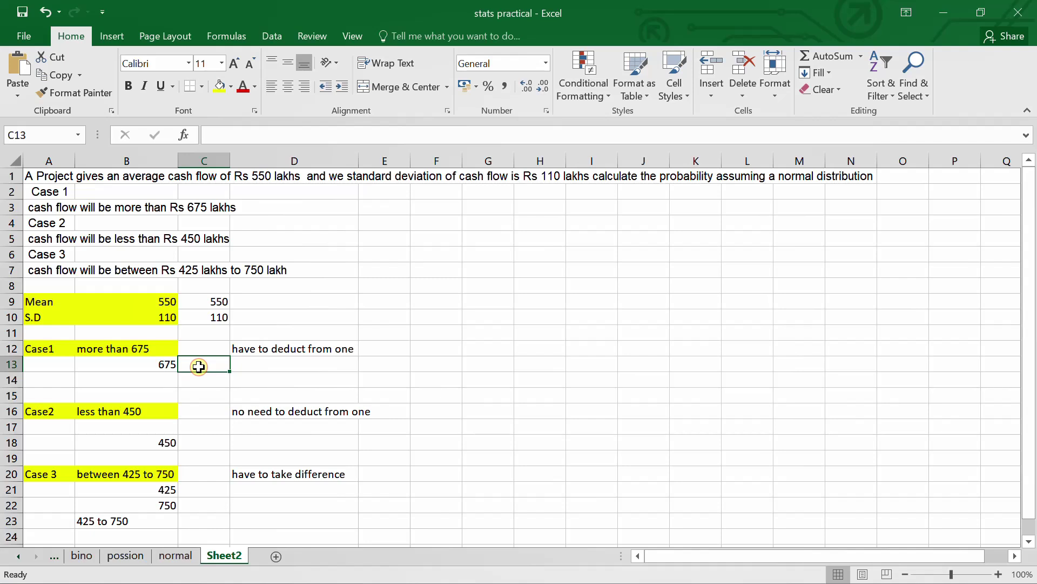
{"action": "type", "text": "="}
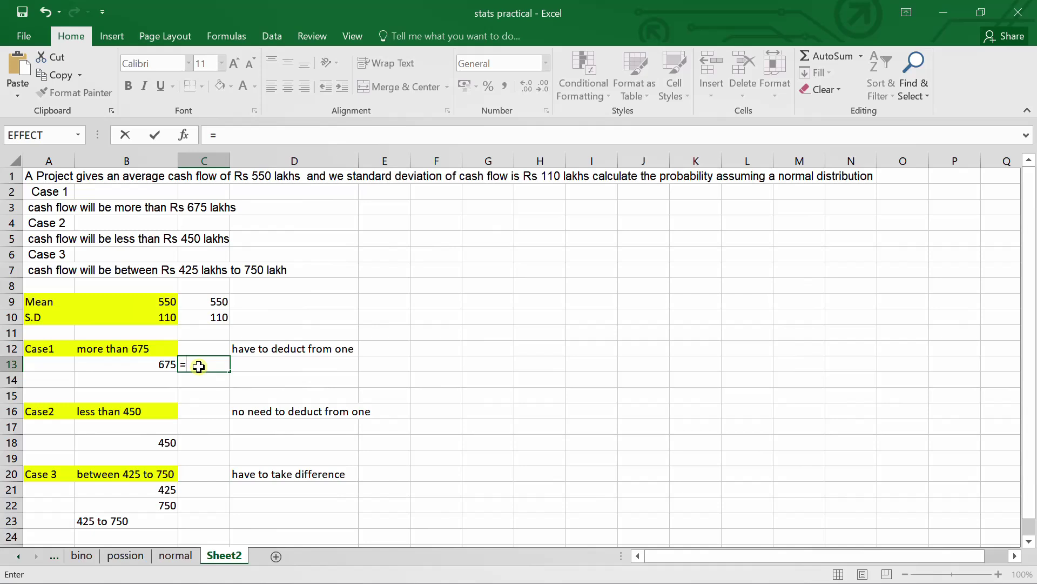
{"action": "type", "text": "nor"}
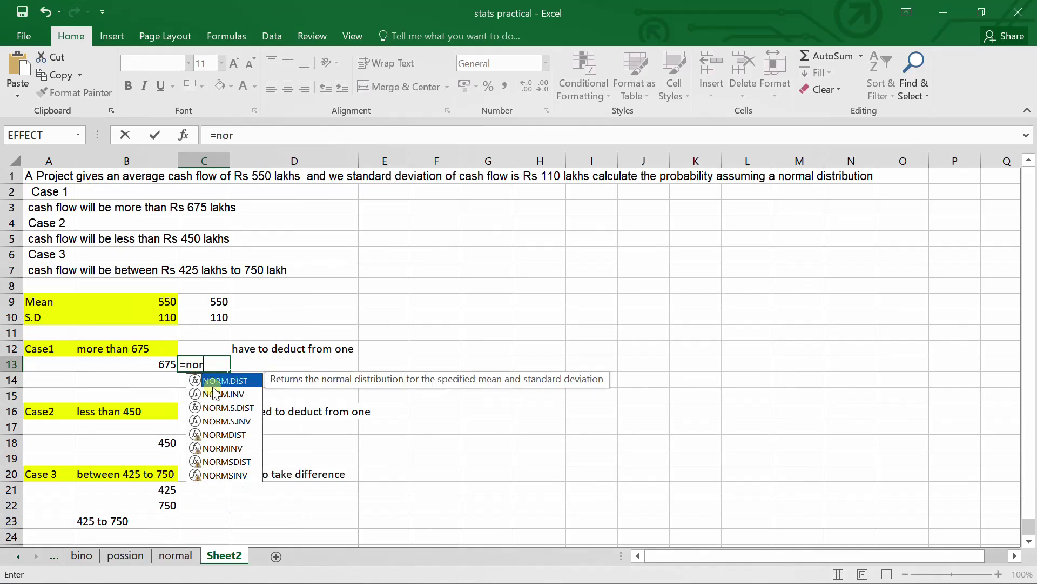
{"action": "left_click", "coordinate": [215, 382]}
{"action": "double_click", "coordinate": [216, 382]}
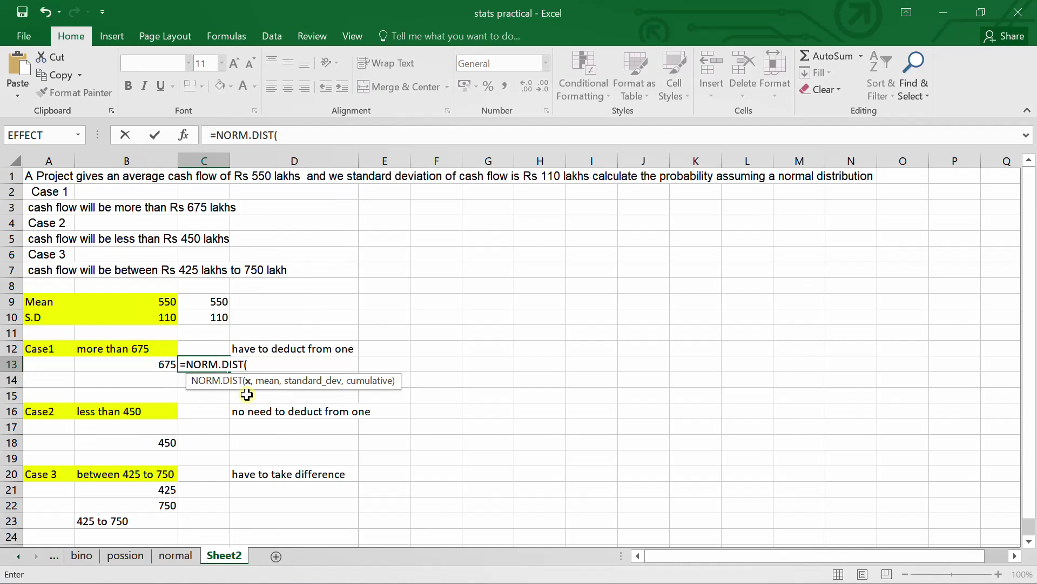
{"action": "left_click", "coordinate": [148, 368]}
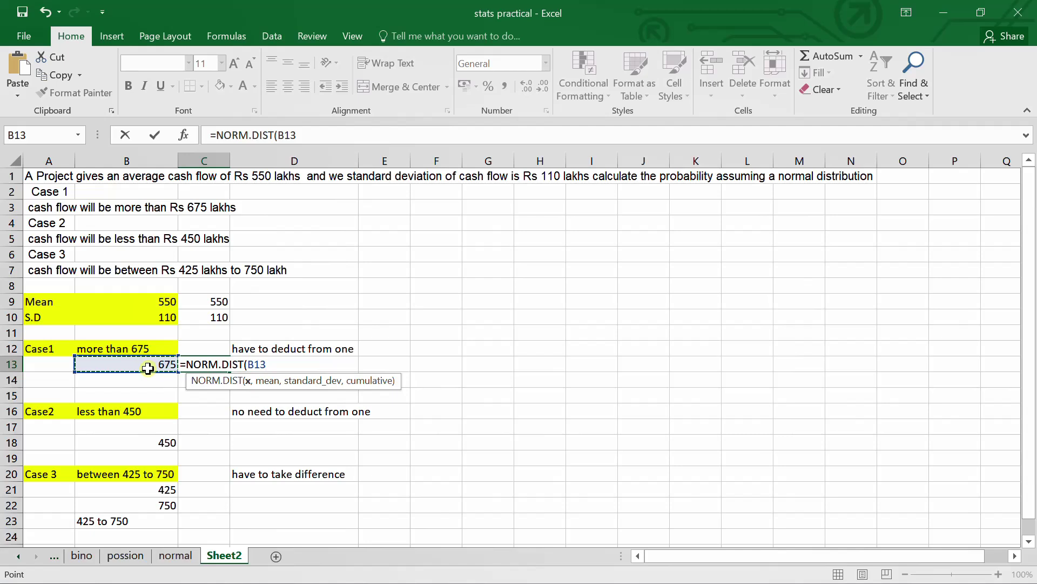
{"action": "type", "text": ","}
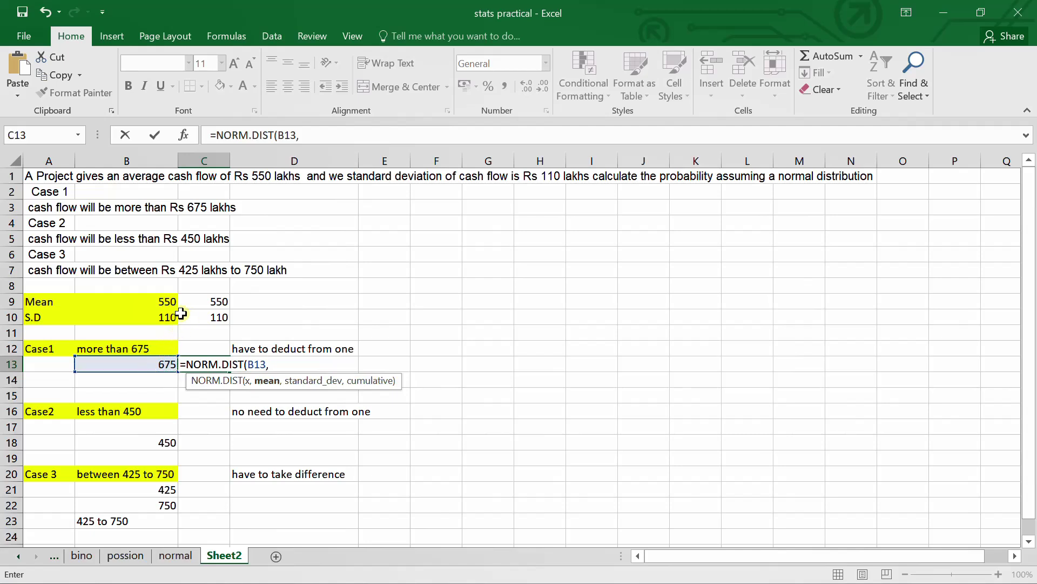
{"action": "left_click", "coordinate": [161, 301]}
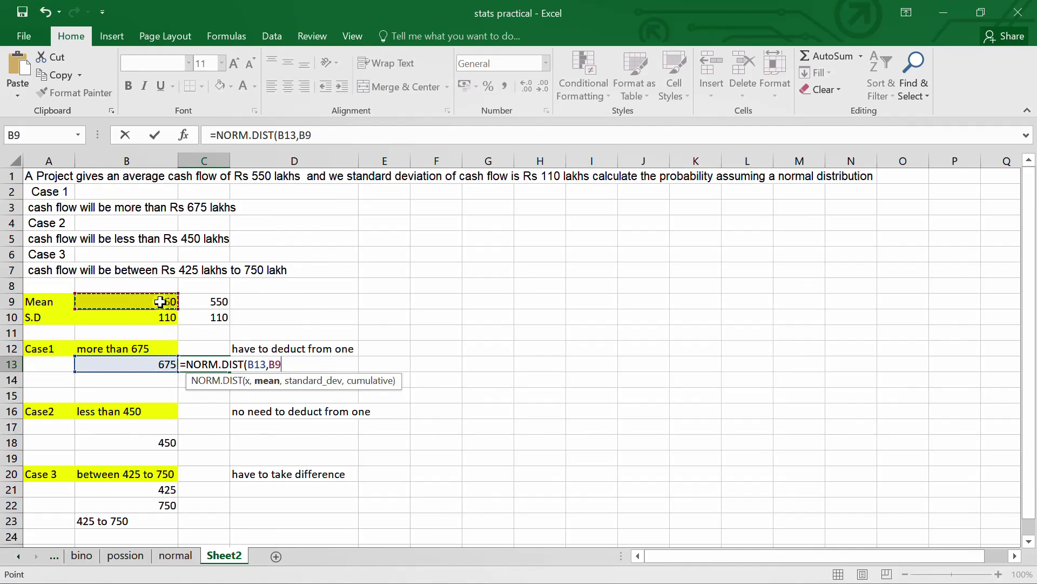
{"action": "type", "text": ","}
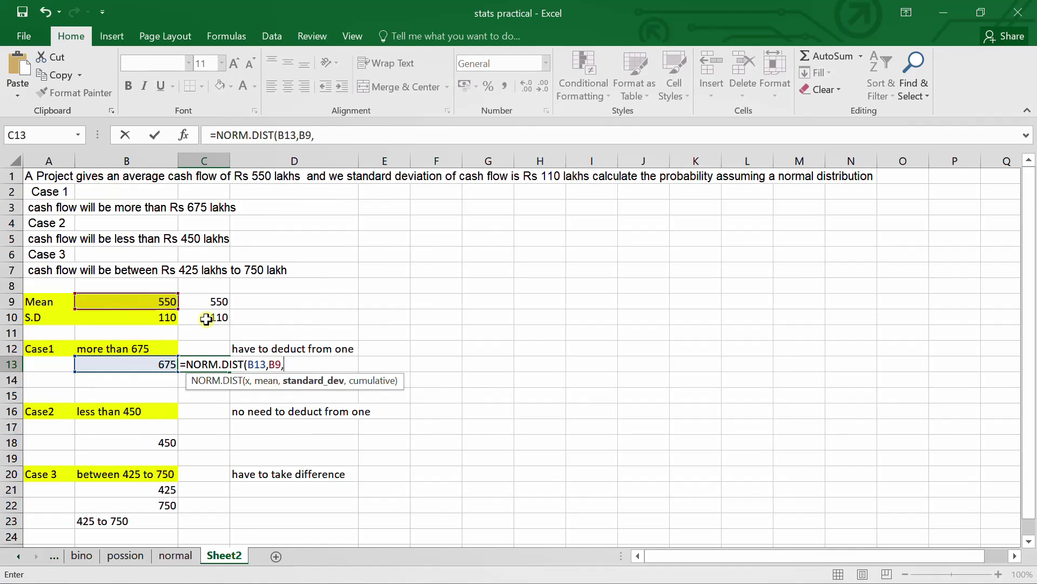
{"action": "left_click", "coordinate": [157, 319]}
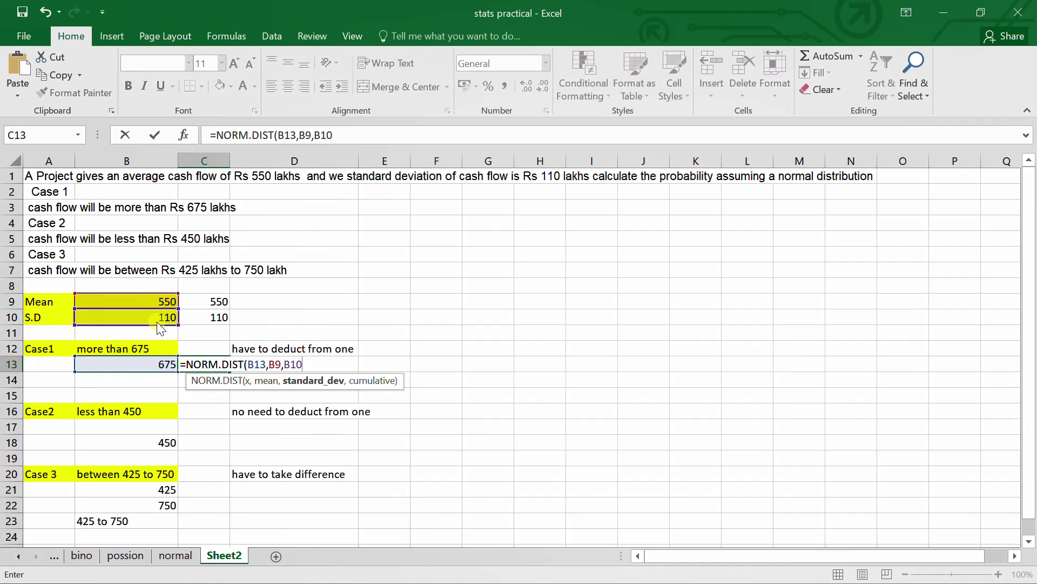
{"action": "type", "text": ","}
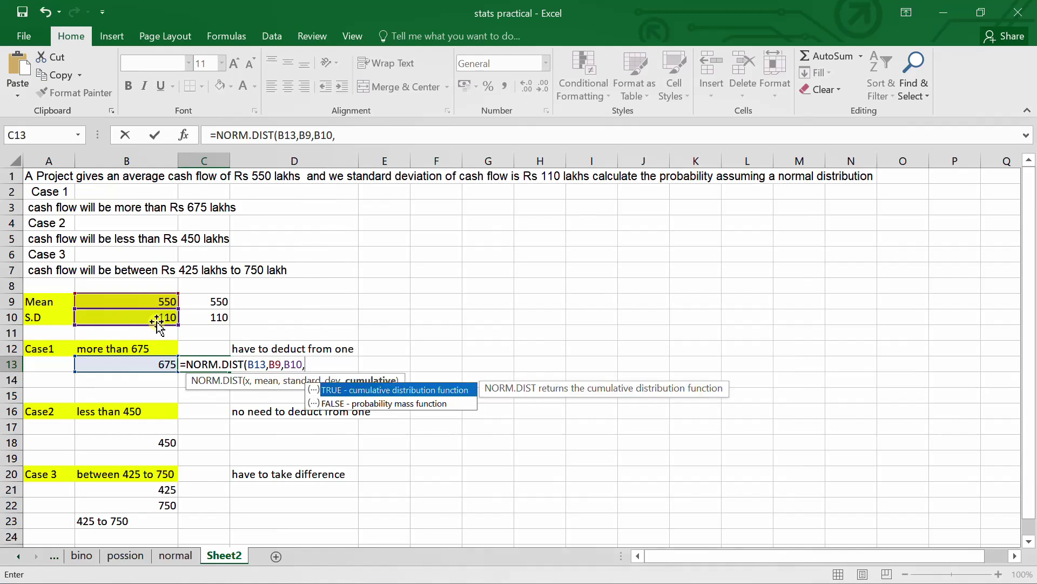
{"action": "type", "text": "true)"}
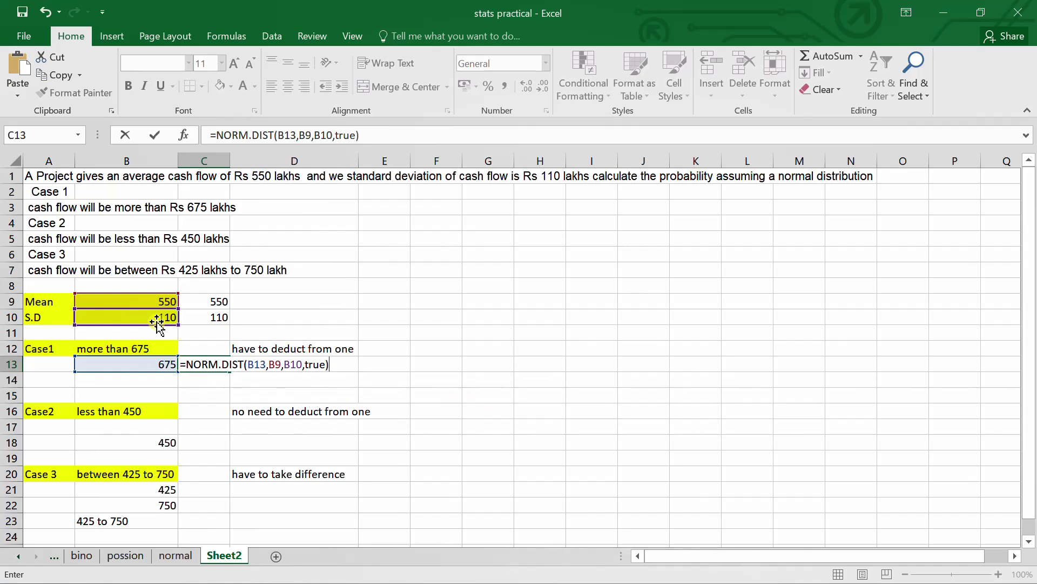
{"action": "key", "text": "Return"}
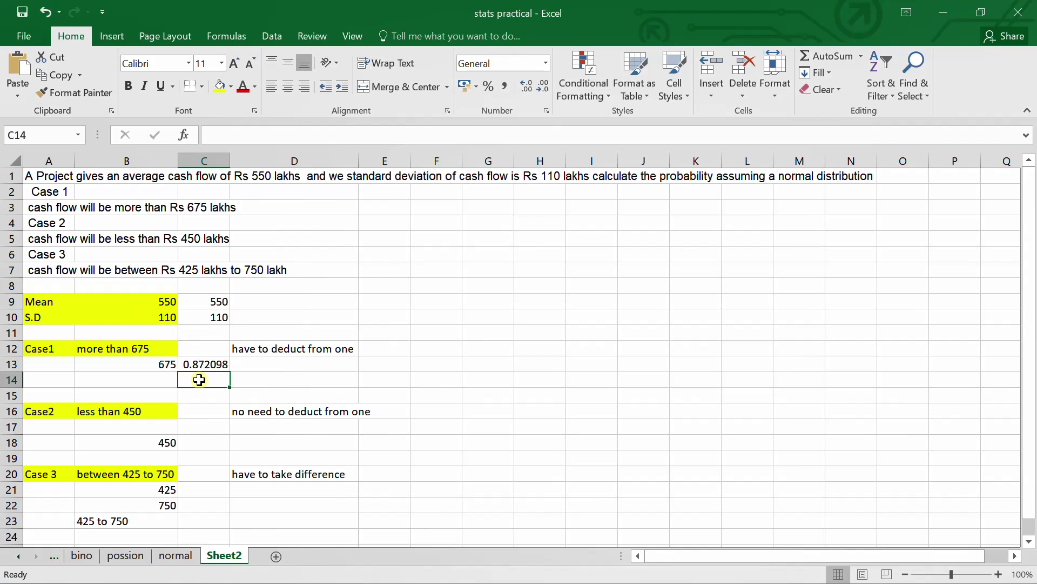
Step: Calculate Case 1's probability of more than 675 in D13 with =1-C13 and recheck the formula
{"action": "left_click", "coordinate": [254, 366]}
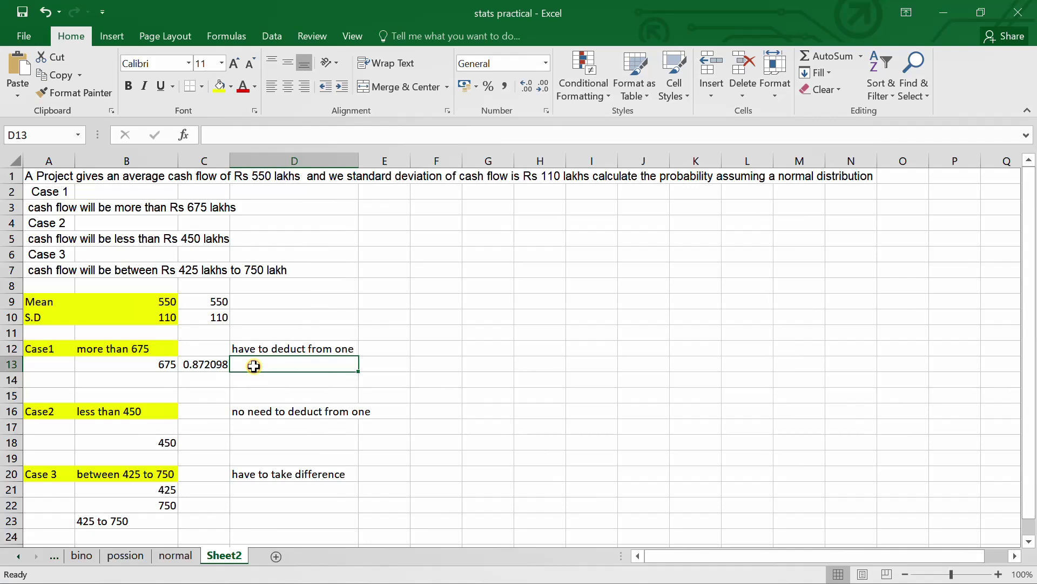
{"action": "type", "text": "=1-"}
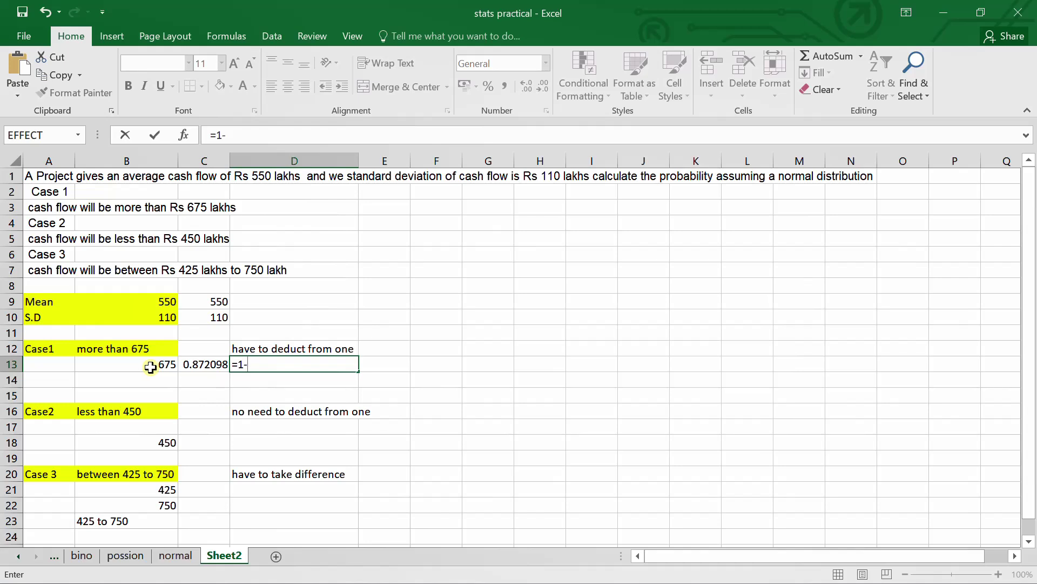
{"action": "left_click", "coordinate": [204, 367]}
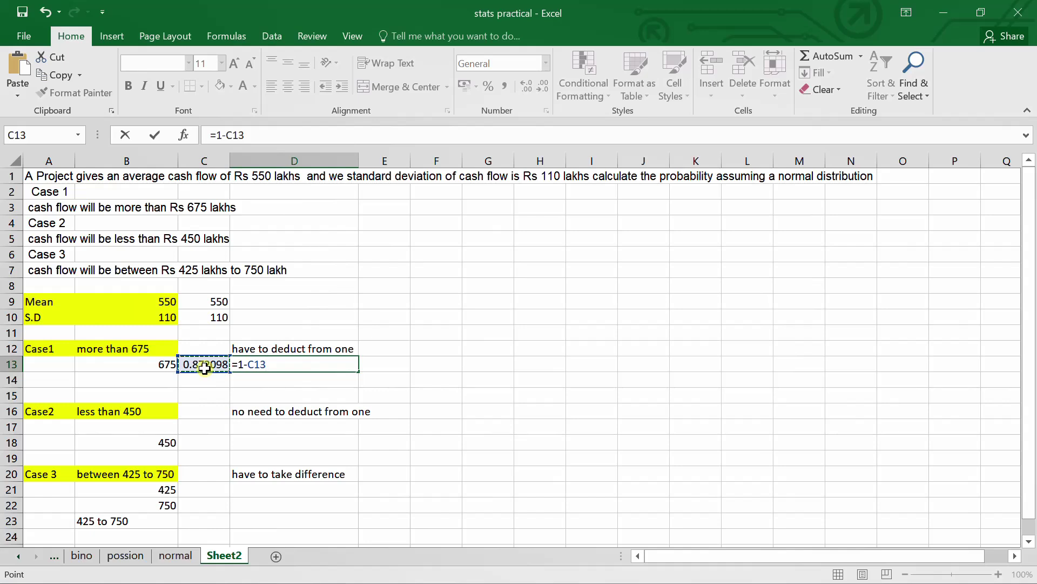
{"action": "key", "text": "Return"}
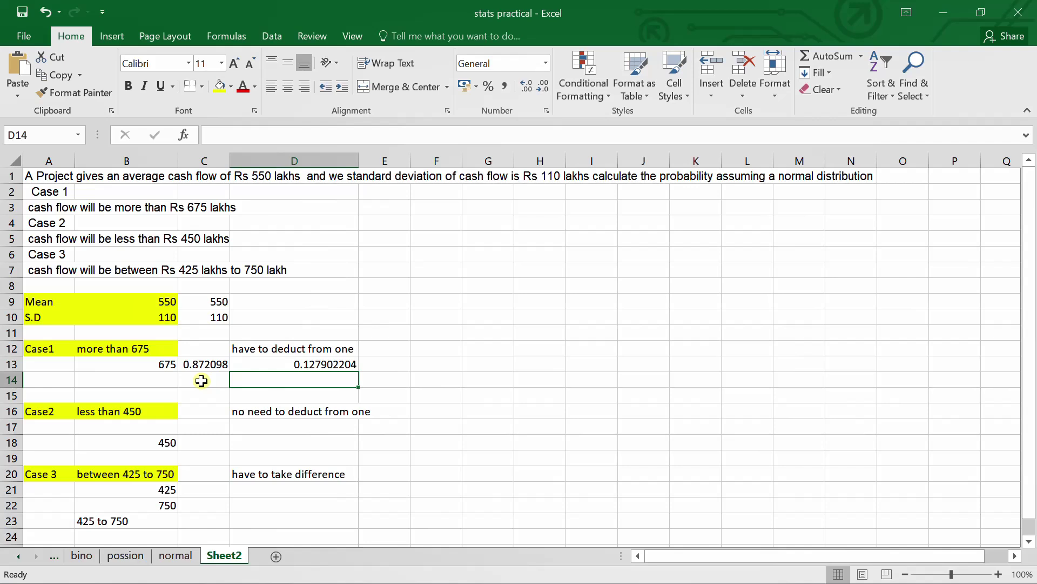
{"action": "double_click", "coordinate": [264, 364]}
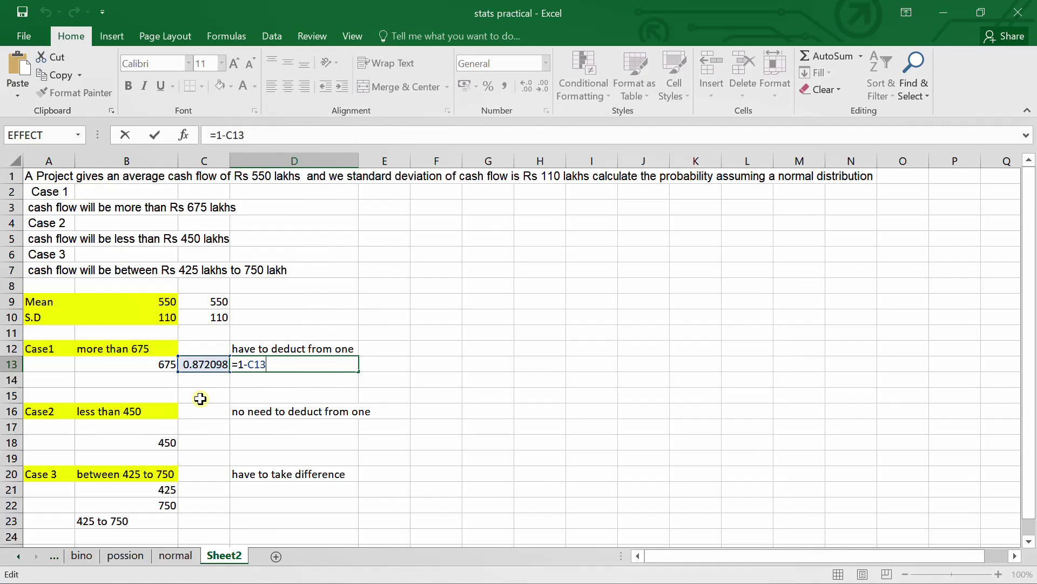
{"action": "key", "text": "ctrl+Return"}
Step: Calculate Case 2's probability of less than 450 in C18 with =NORM.DIST(B18,B9,B10,true)
{"action": "left_click", "coordinate": [199, 443]}
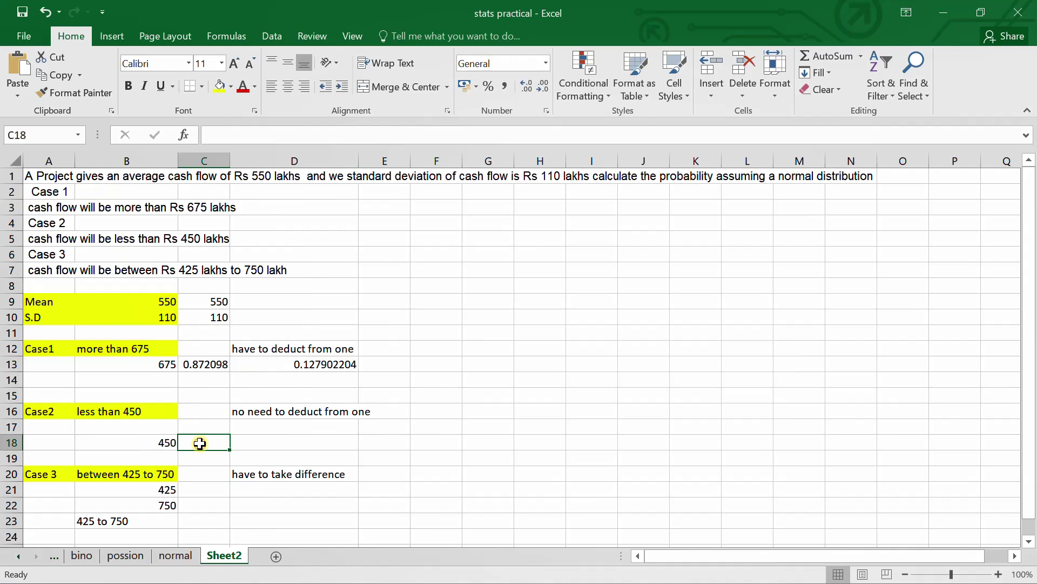
{"action": "type", "text": "="}
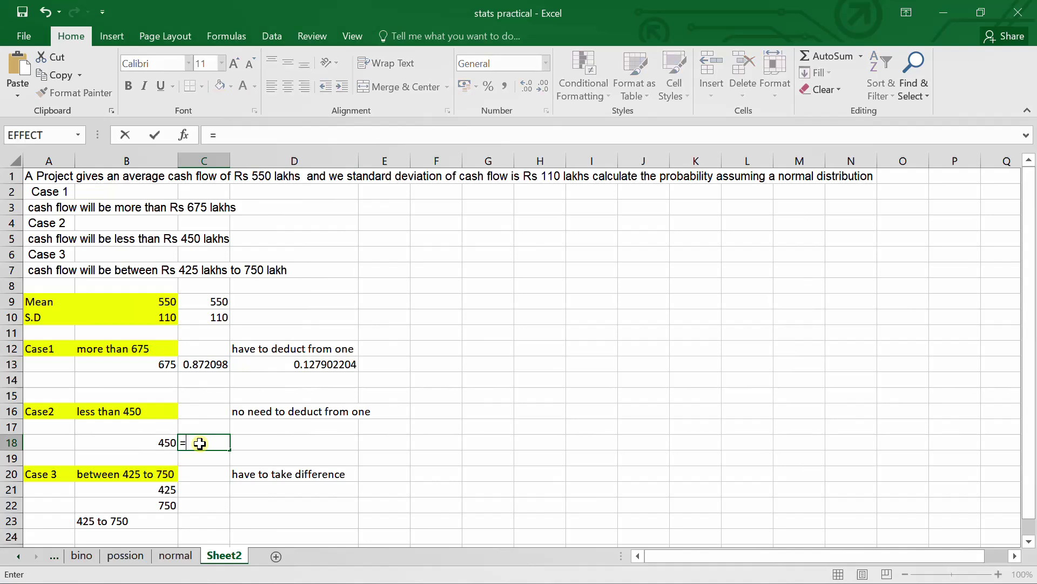
{"action": "type", "text": "norma"}
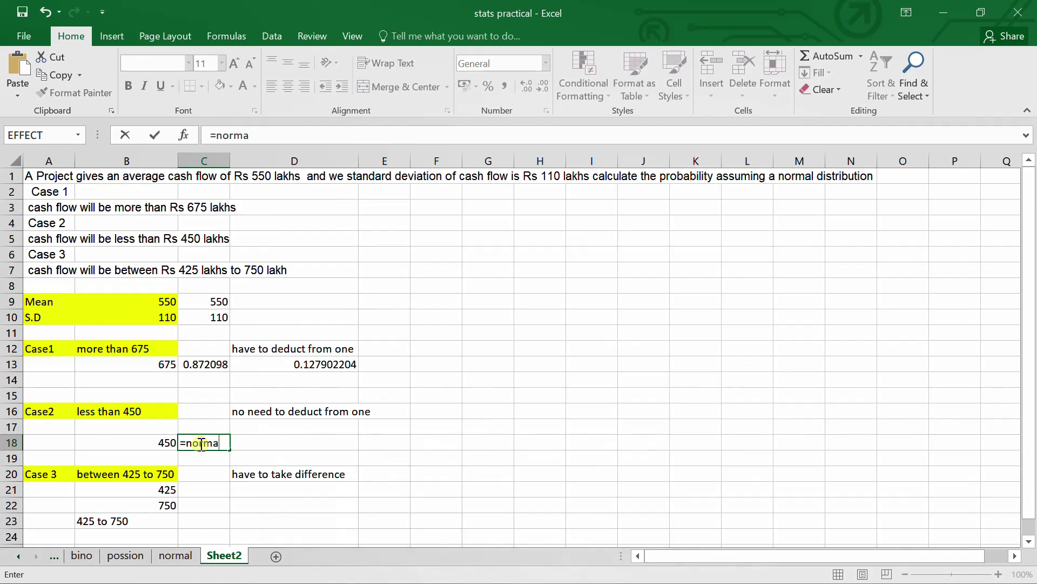
{"action": "key", "text": "BackSpace"}
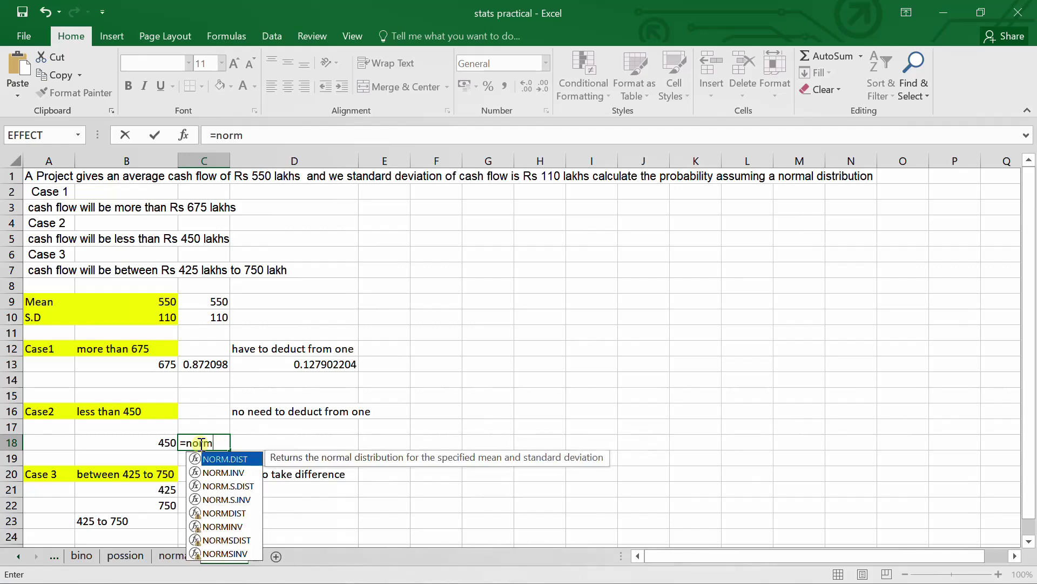
{"action": "double_click", "coordinate": [217, 459]}
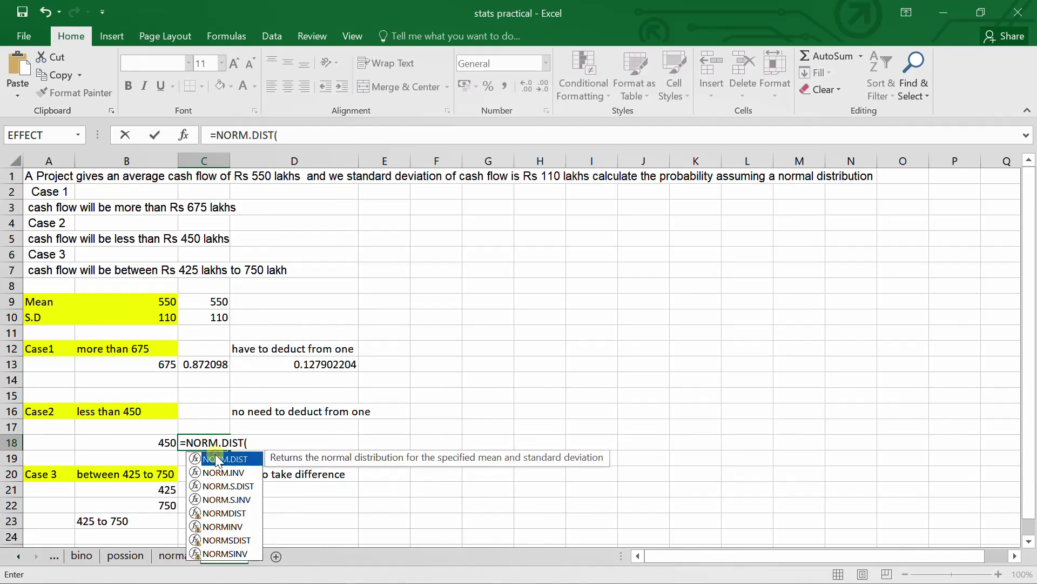
{"action": "left_click", "coordinate": [142, 445]}
{"action": "type", "text": ","}
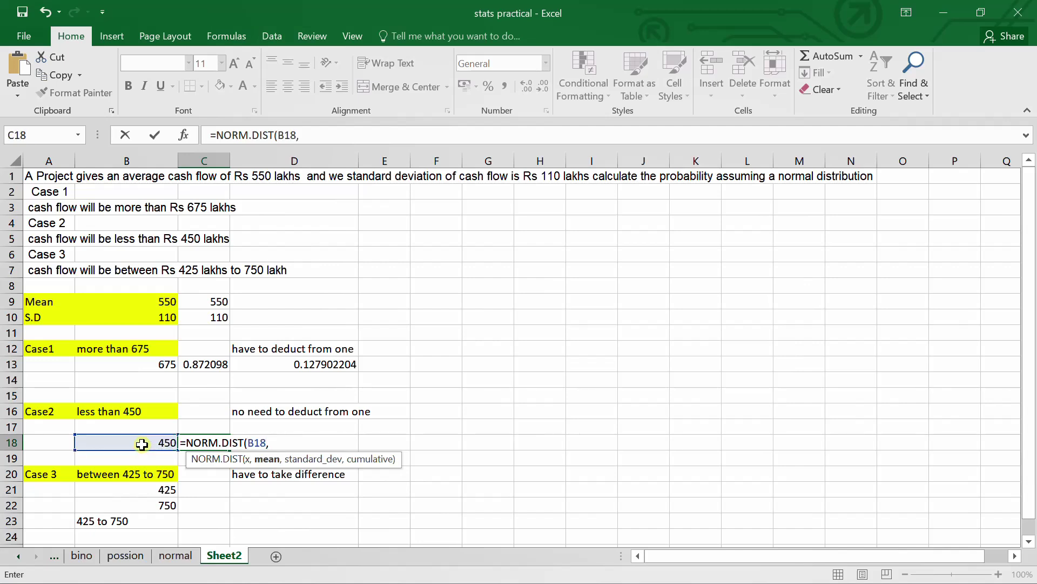
{"action": "left_click", "coordinate": [150, 304]}
{"action": "type", "text": ","}
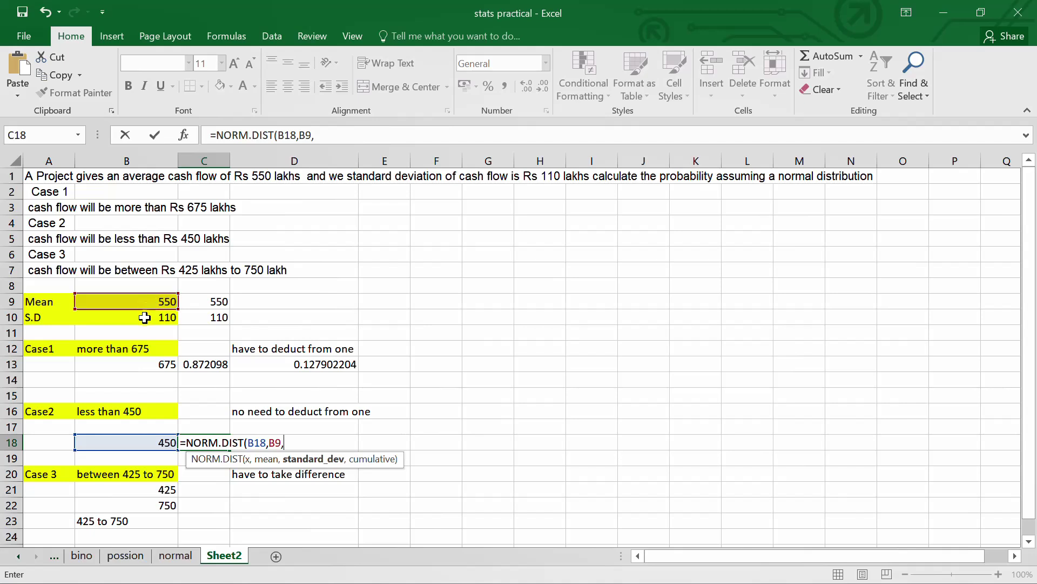
{"action": "left_click", "coordinate": [144, 319]}
{"action": "type", "text": ","}
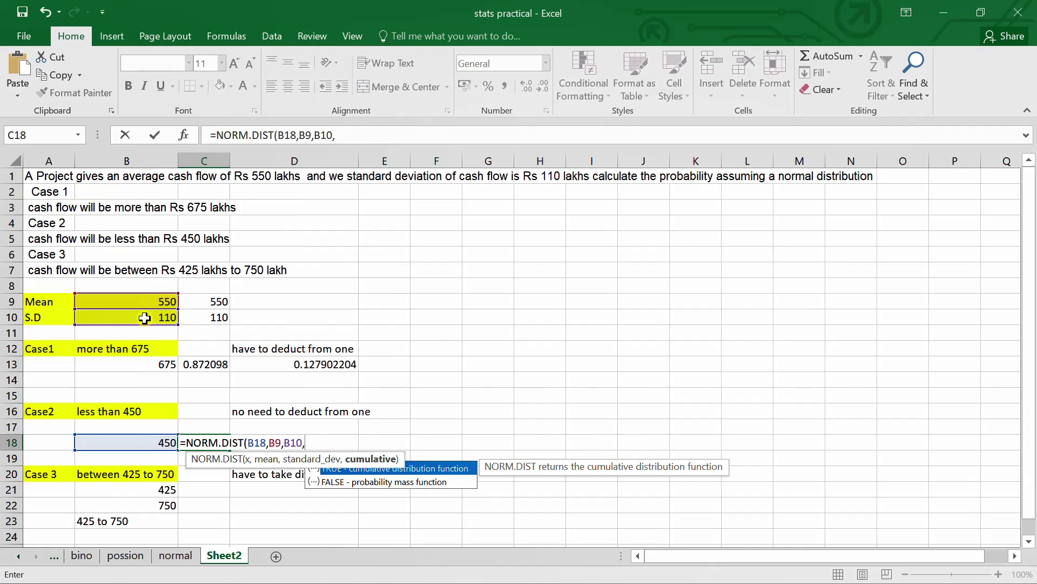
{"action": "type", "text": "true"}
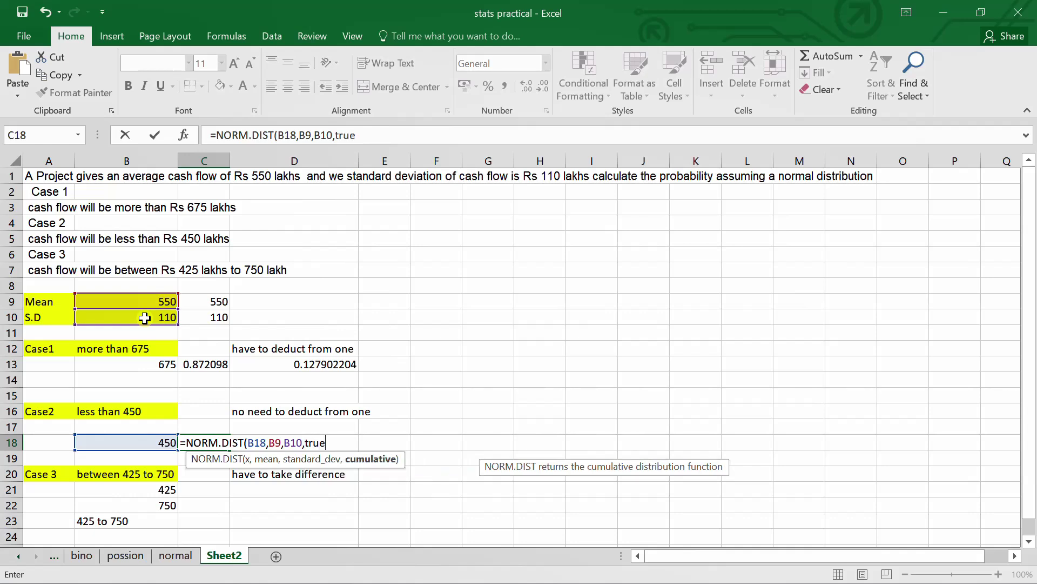
{"action": "type", "text": ")"}
{"action": "key", "text": "Return"}
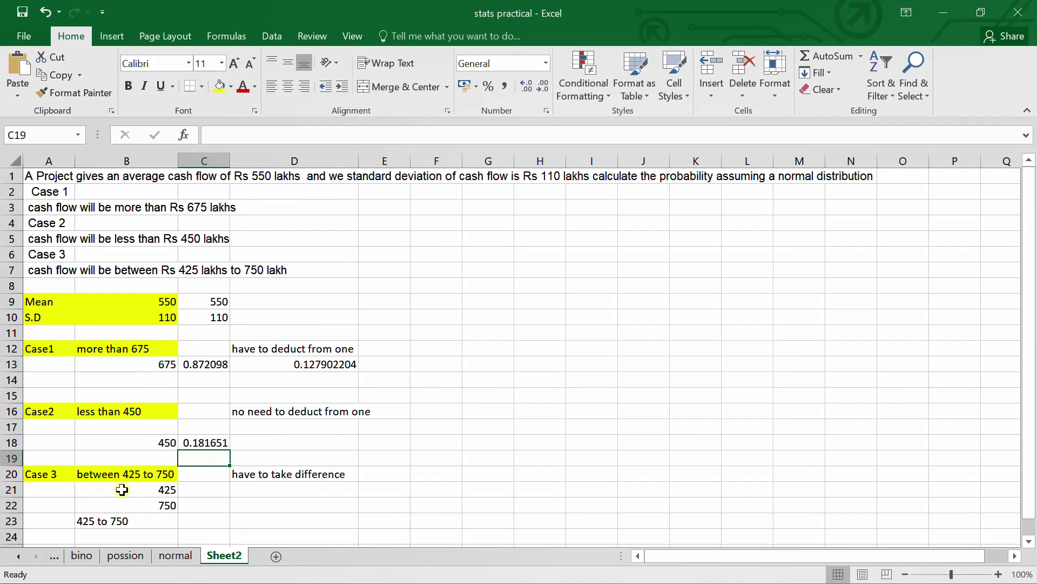
Step: Calculate Case 3's cumulative normal probability for 425 in C21 with =NORM.DIST(B21,B9,B10,true)
{"action": "left_click", "coordinate": [213, 491]}
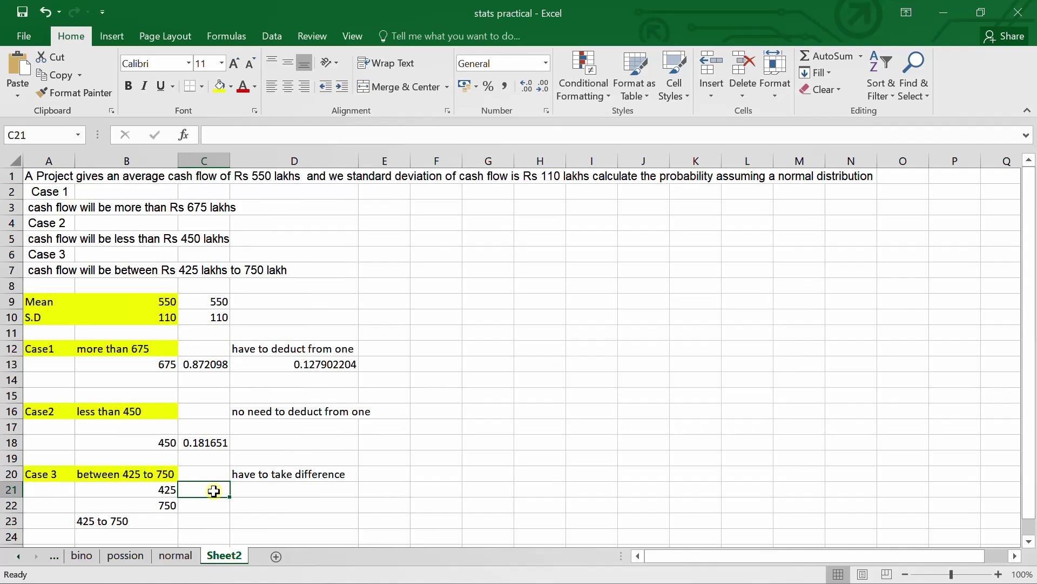
{"action": "type", "text": "=no"}
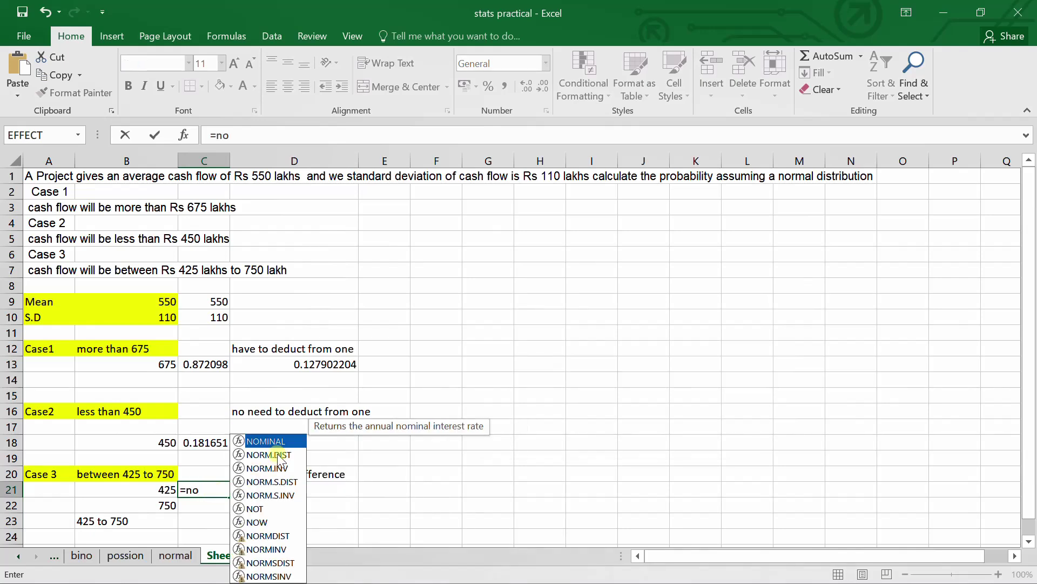
{"action": "double_click", "coordinate": [278, 456]}
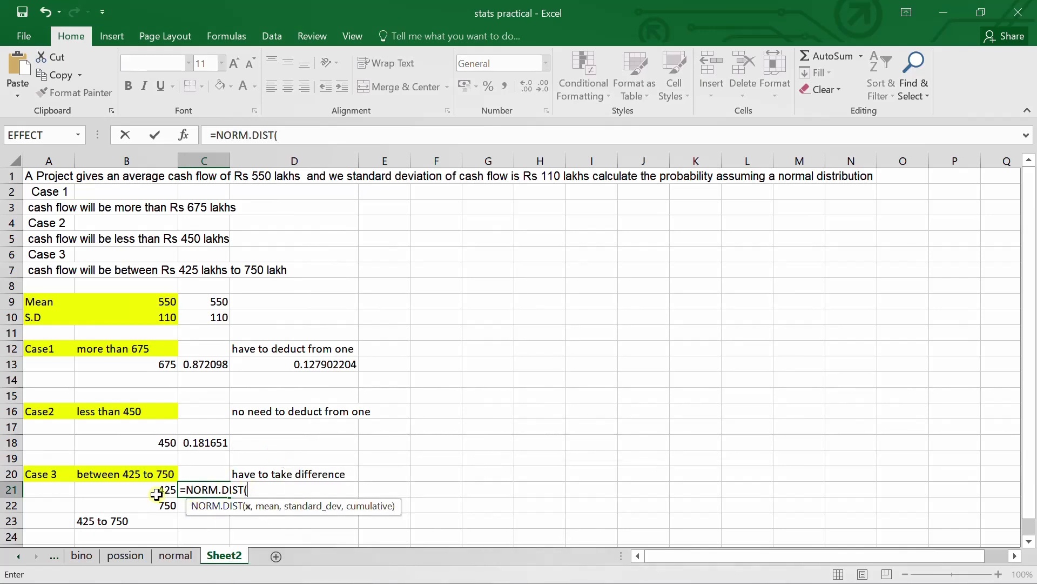
{"action": "left_click", "coordinate": [157, 490]}
{"action": "type", "text": ","}
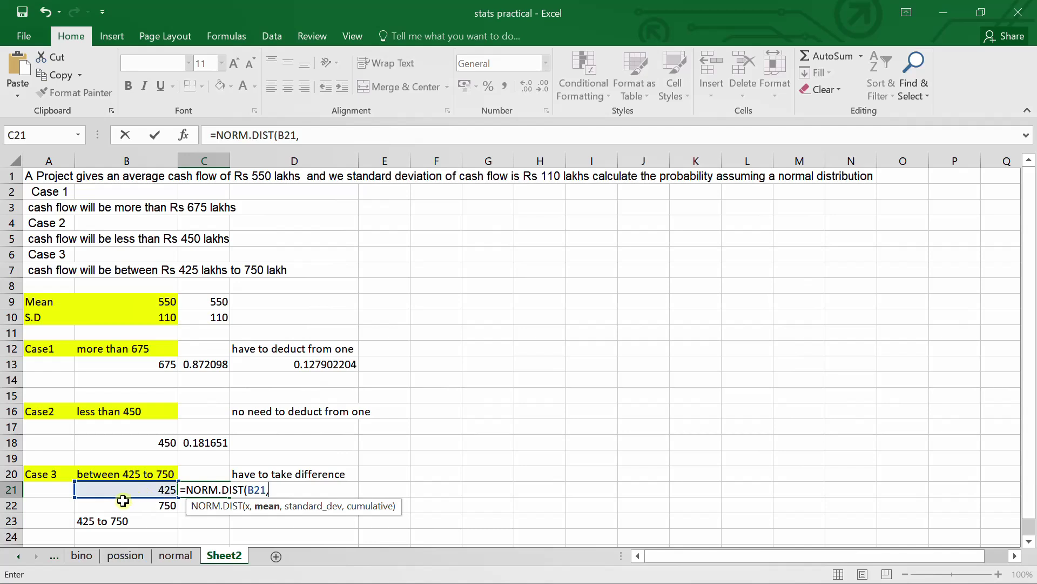
{"action": "left_click", "coordinate": [134, 306]}
{"action": "type", "text": ","}
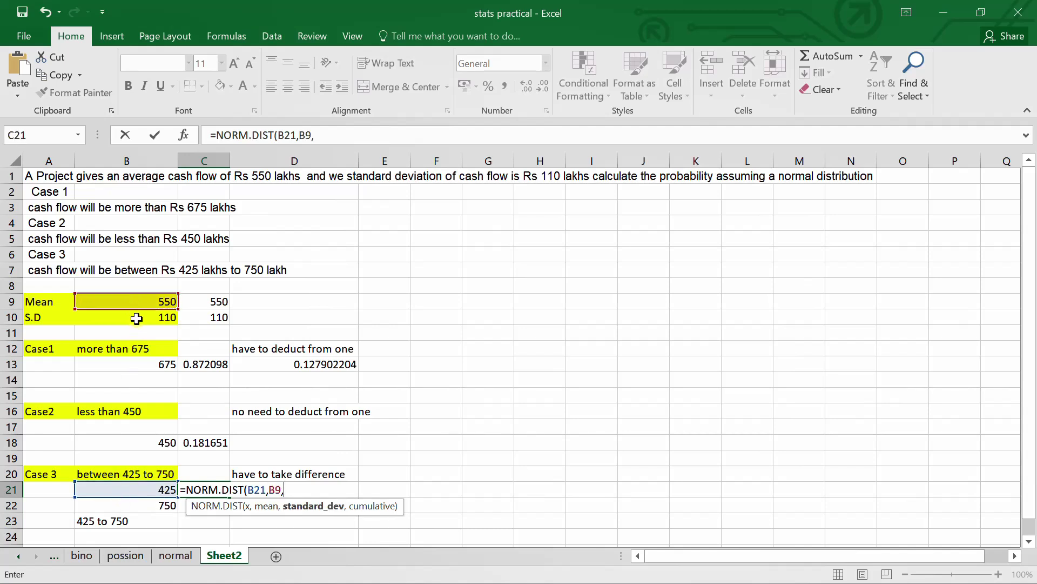
{"action": "left_click", "coordinate": [136, 317]}
{"action": "type", "text": ","}
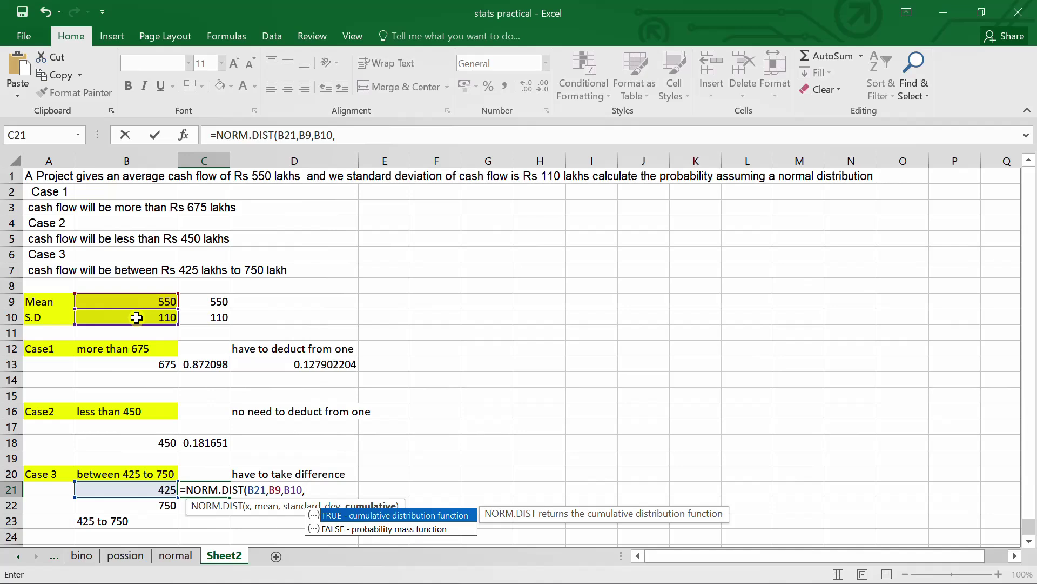
{"action": "type", "text": "true)"}
{"action": "key", "text": "Return"}
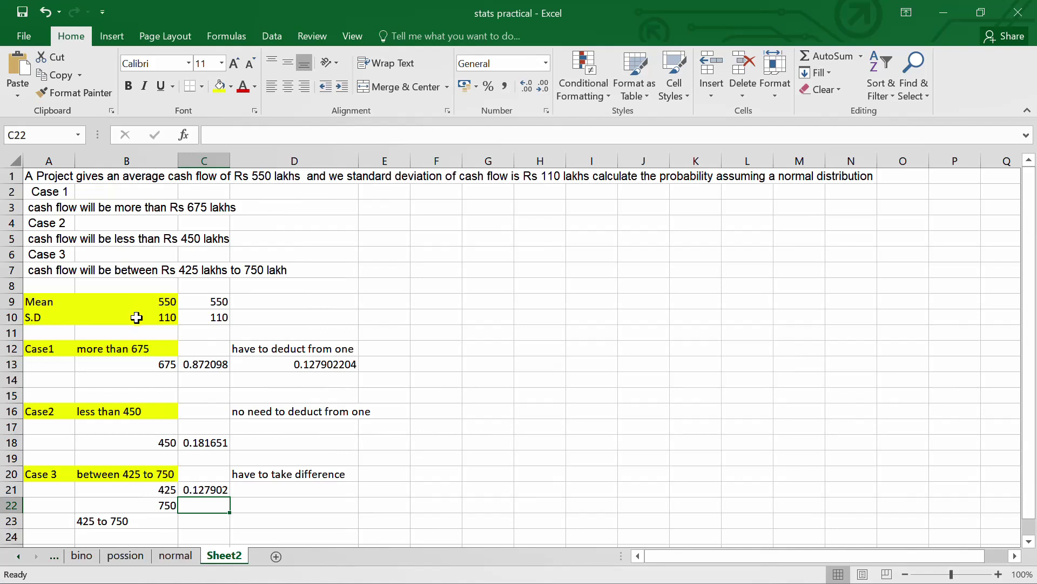
Step: Calculate Case 3's cumulative normal probability for 750 in C22 with =NORM.DIST(B22,B9,B10,true)
{"action": "type", "text": "="}
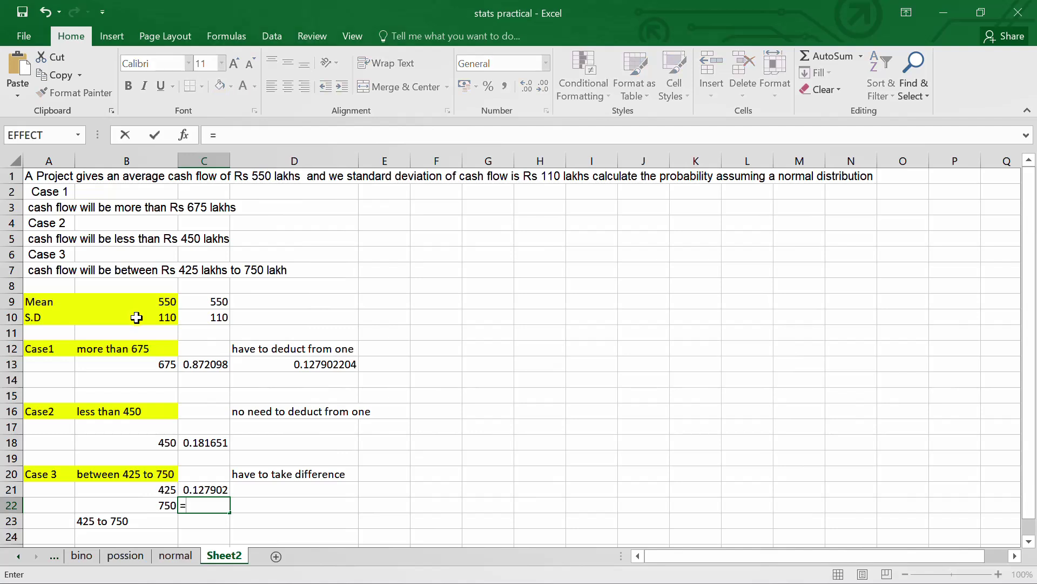
{"action": "type", "text": "no"}
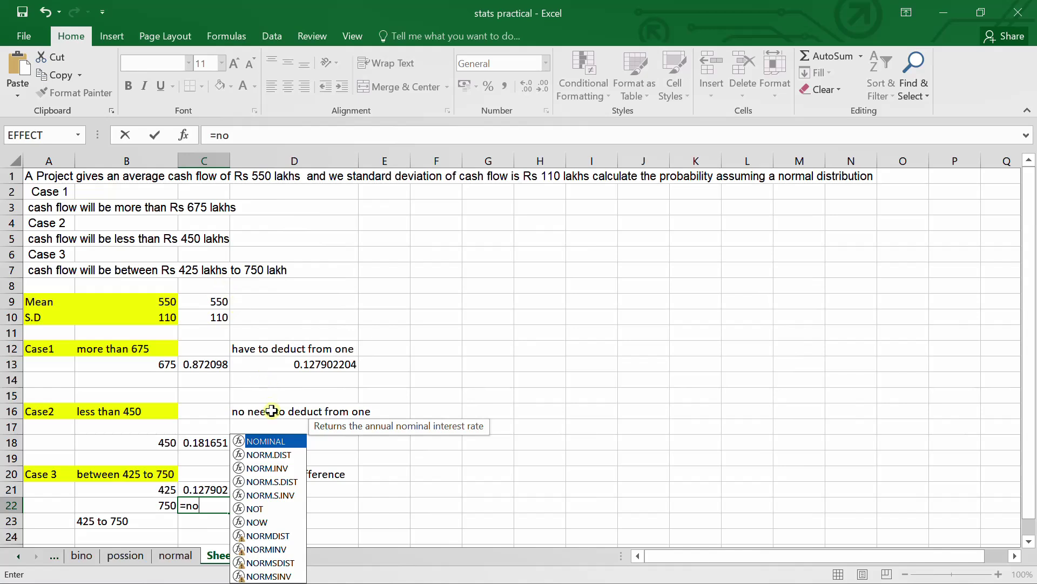
{"action": "double_click", "coordinate": [273, 453]}
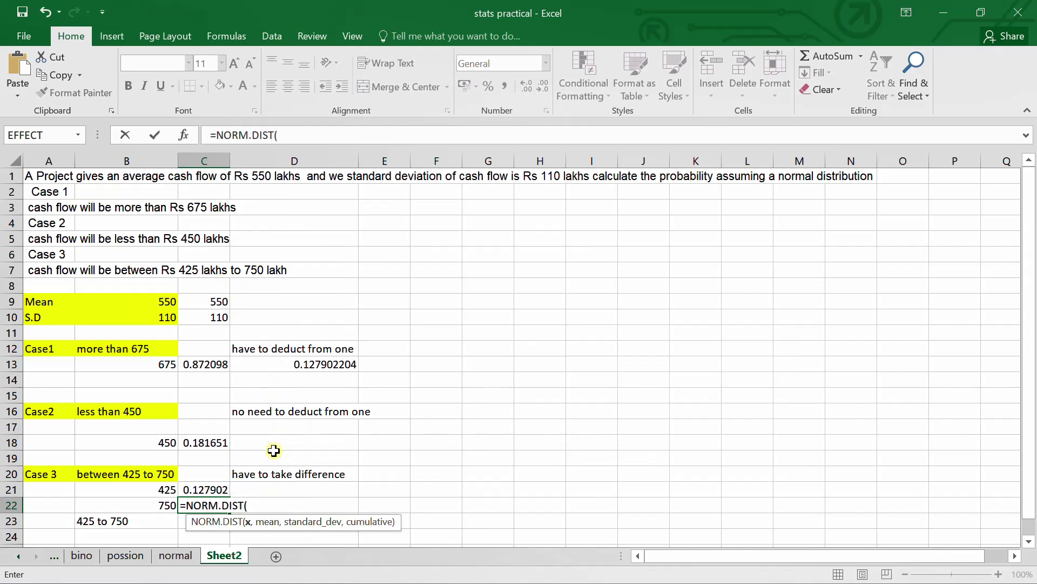
{"action": "left_click", "coordinate": [153, 506]}
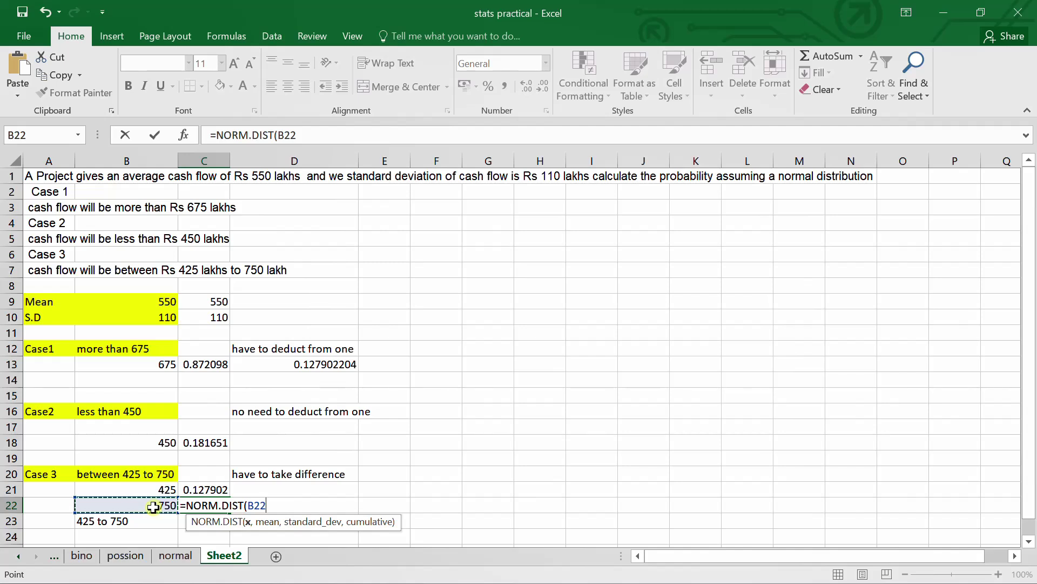
{"action": "type", "text": ","}
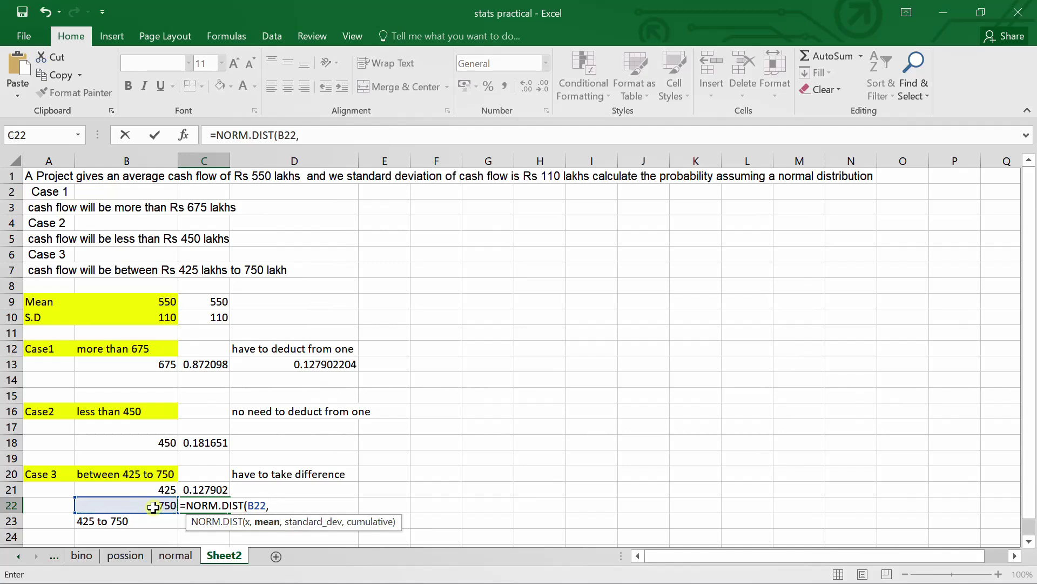
{"action": "left_click", "coordinate": [135, 301]}
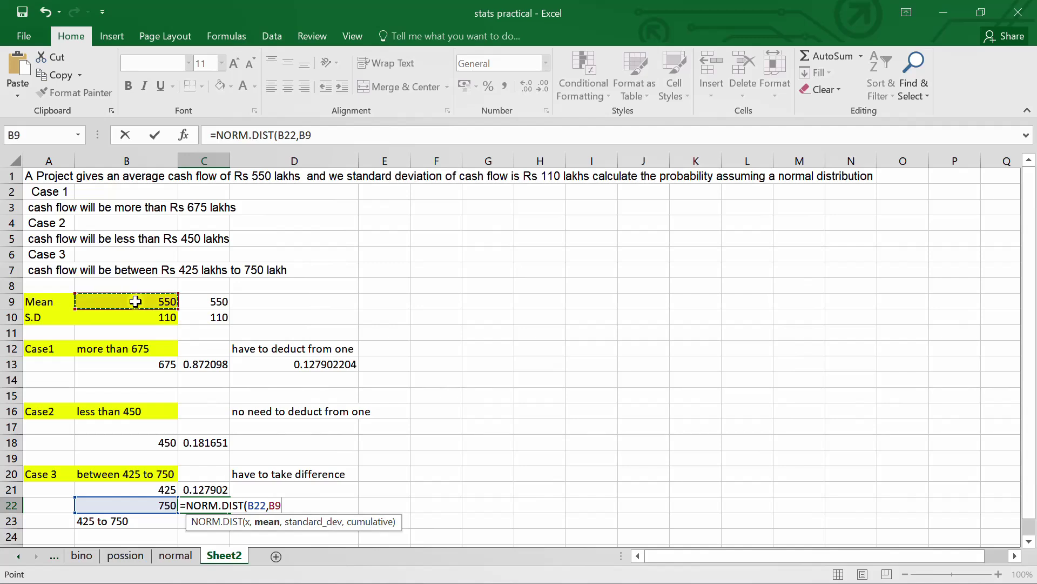
{"action": "type", "text": ","}
{"action": "left_click", "coordinate": [134, 319]}
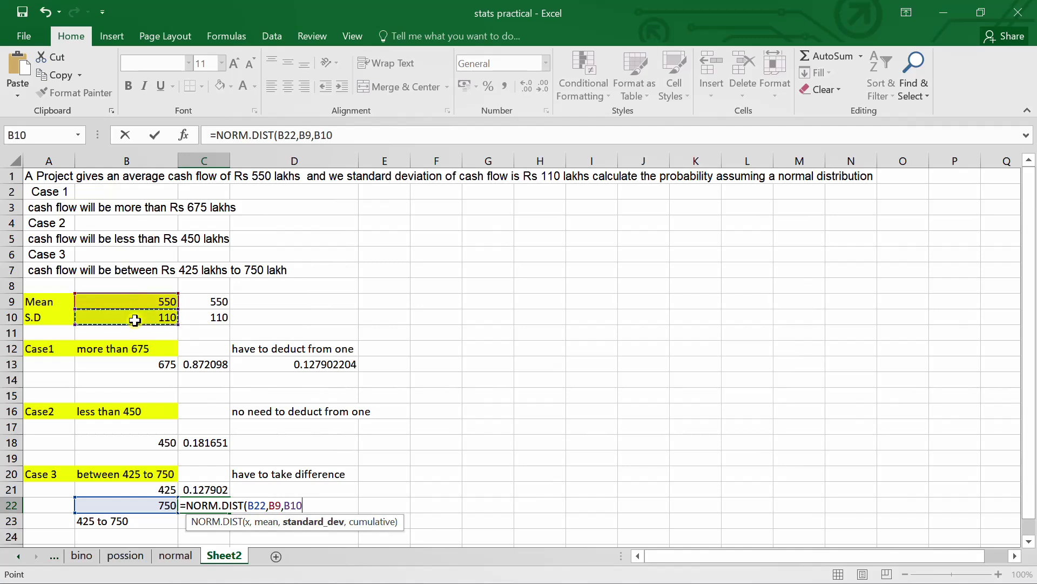
{"action": "type", "text": ","}
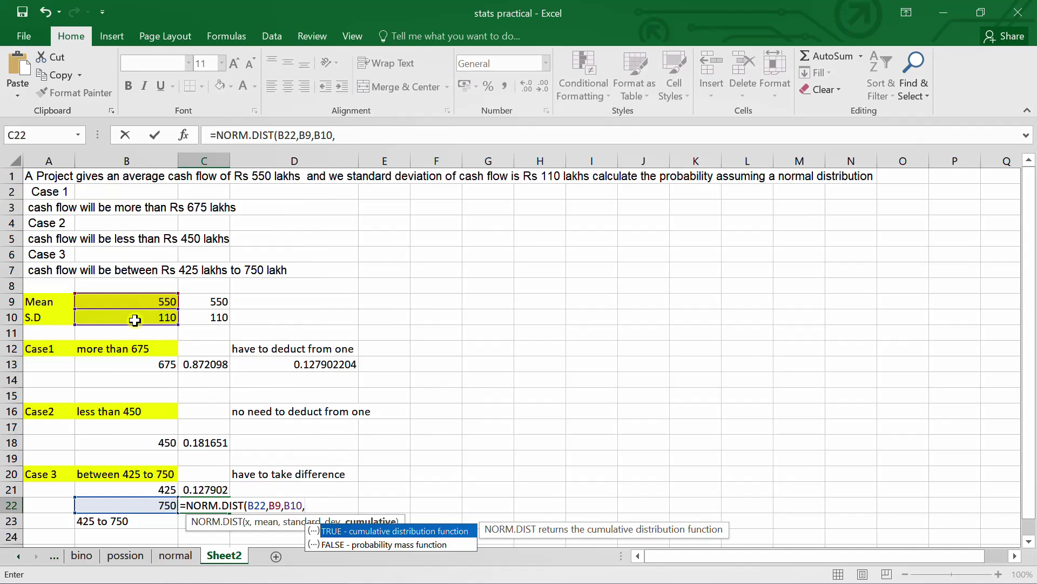
{"action": "type", "text": "true)"}
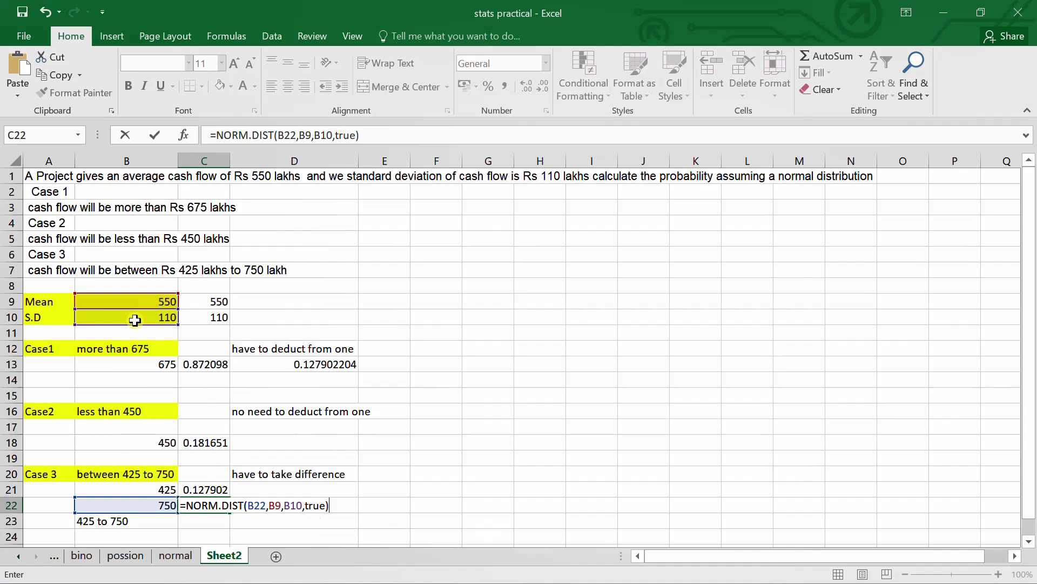
{"action": "key", "text": "Return"}
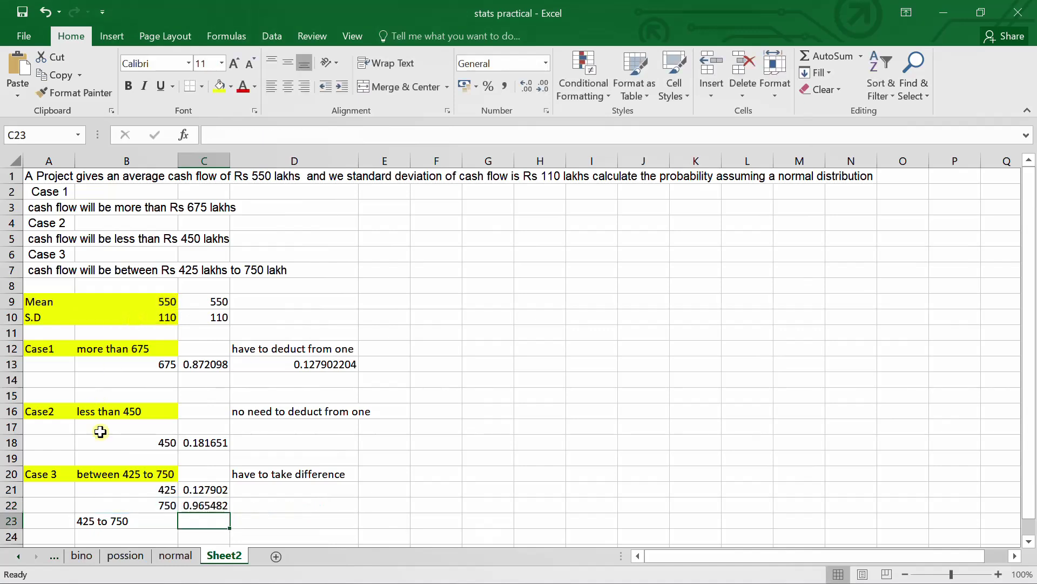
Step: Calculate Case 3's probability of a cash flow between 425 and 750 in D21 with =C22-C21
{"action": "left_click", "coordinate": [282, 495]}
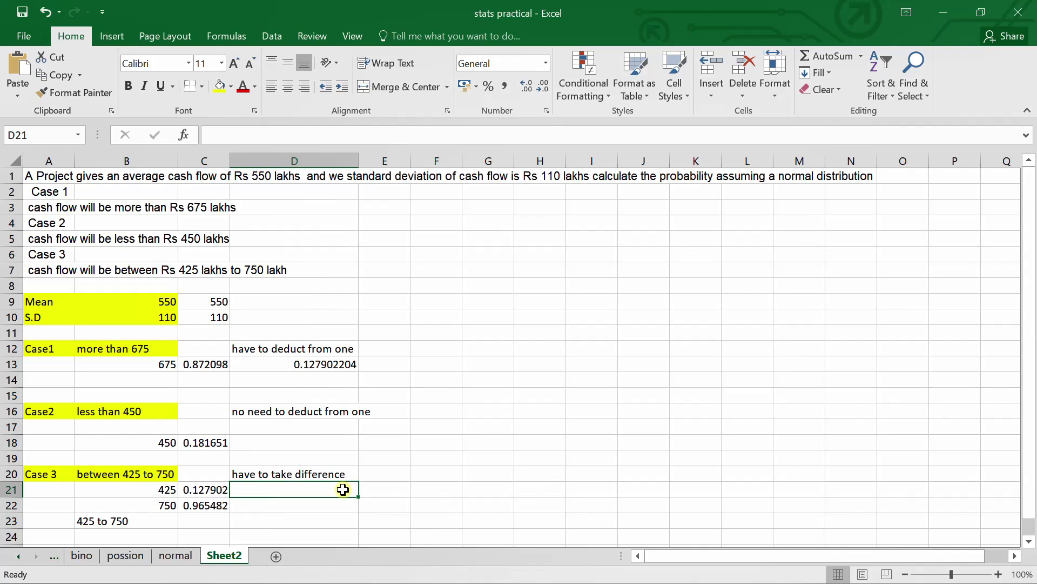
{"action": "type", "text": "="}
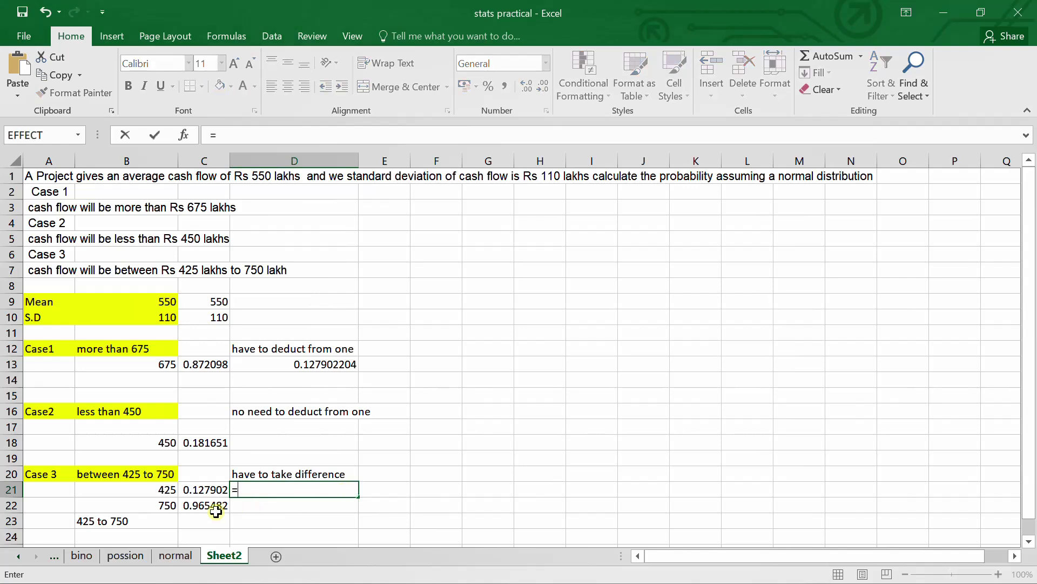
{"action": "left_click", "coordinate": [191, 509]}
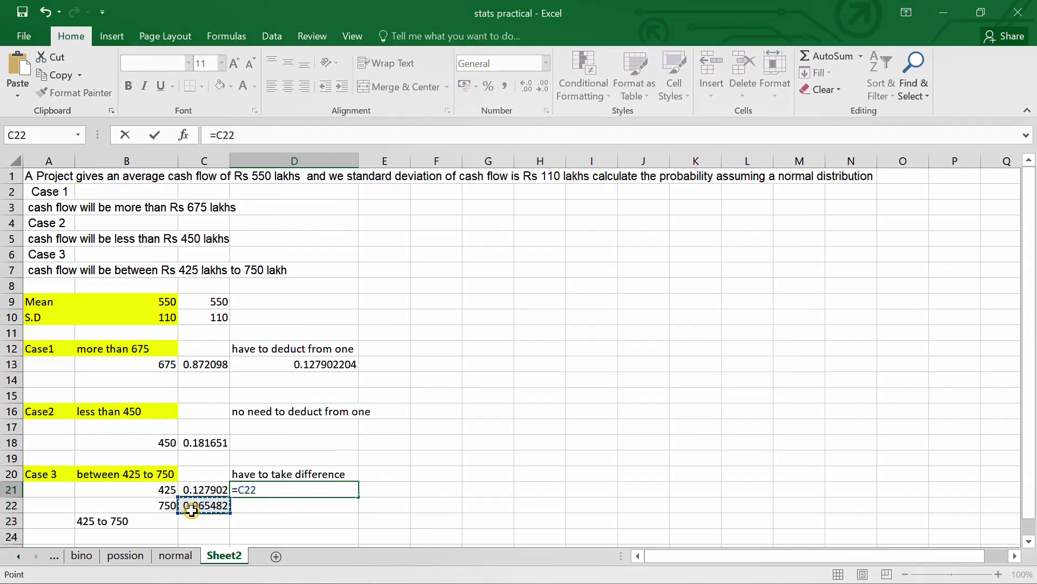
{"action": "type", "text": "-"}
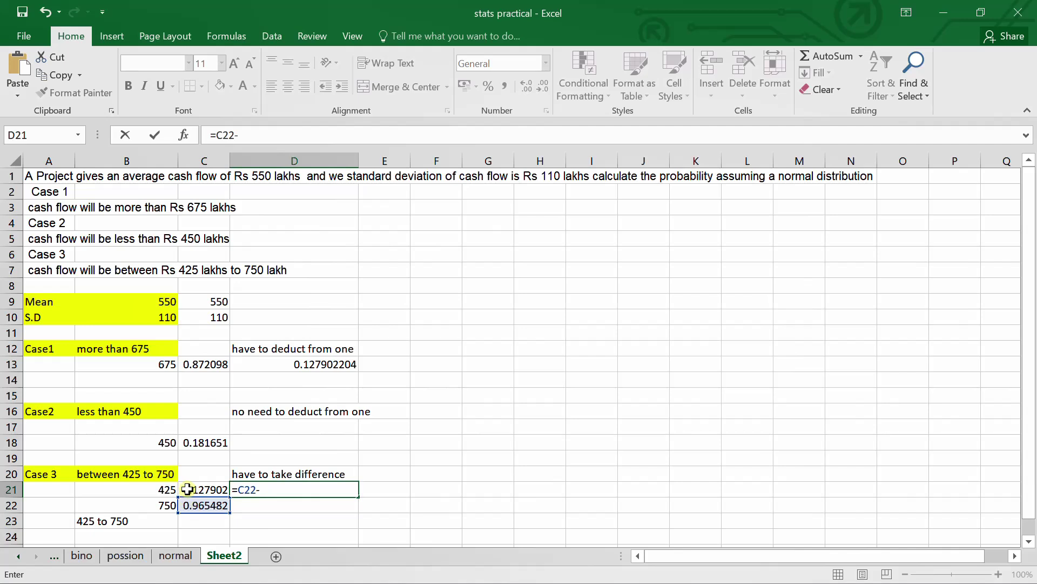
{"action": "left_click", "coordinate": [193, 490]}
{"action": "key", "text": "Return"}
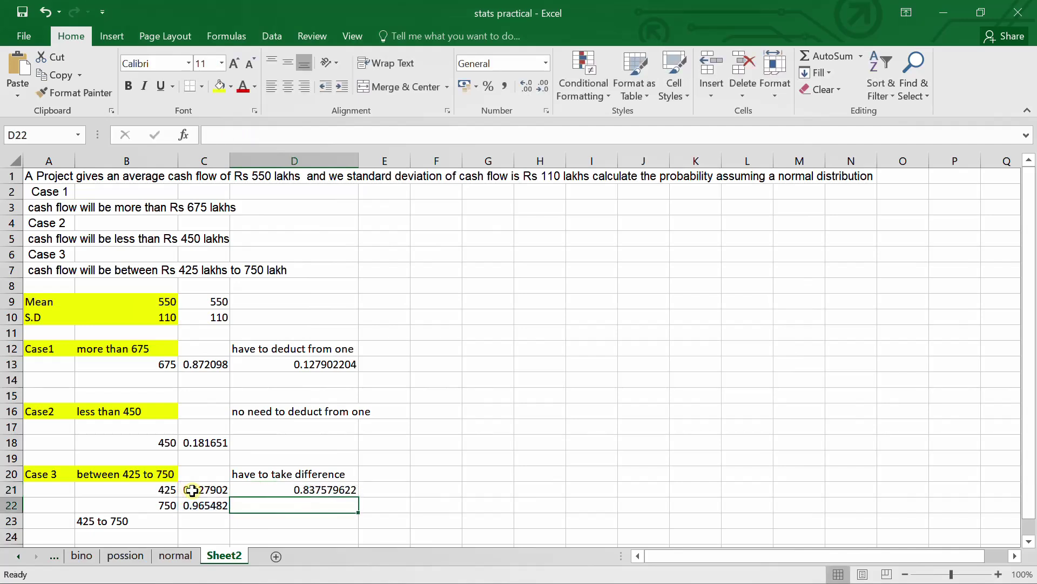
Step: Fill the three case result cells D13, D21 and C18 with the dark orange theme color
{"action": "left_click", "coordinate": [305, 364]}
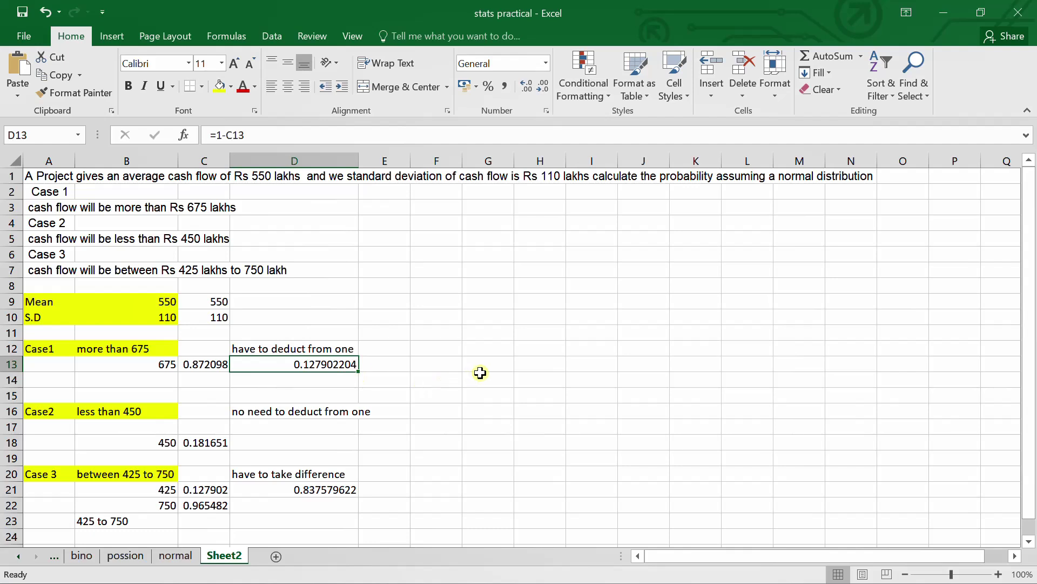
{"action": "left_click", "coordinate": [232, 88]}
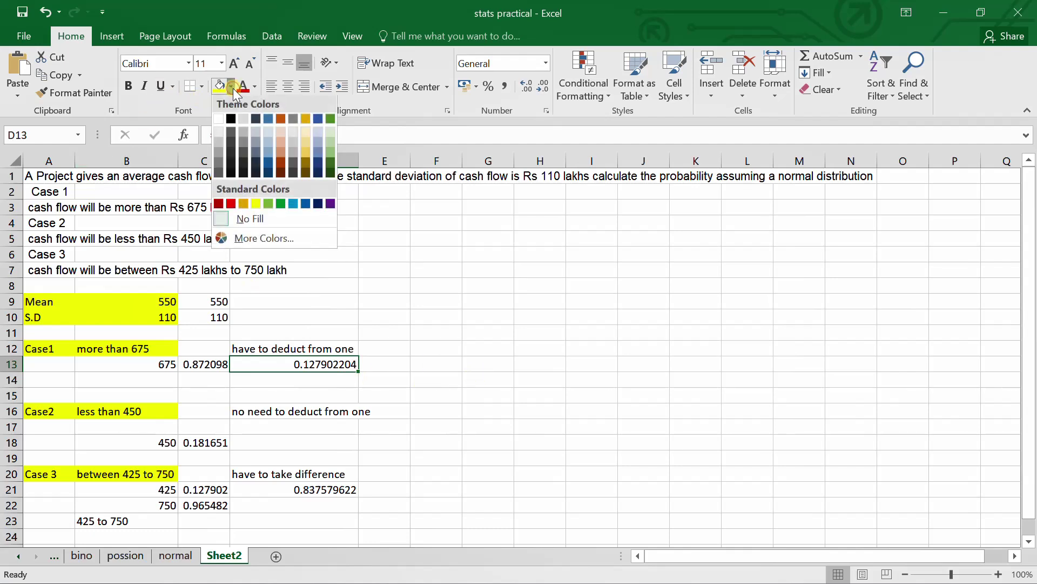
{"action": "left_click", "coordinate": [280, 120]}
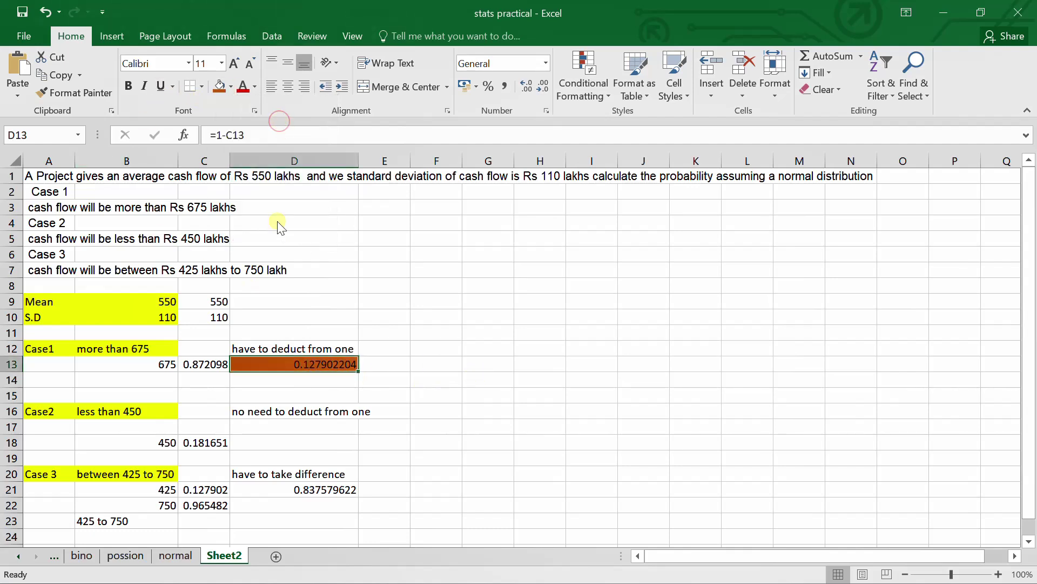
{"action": "left_click", "coordinate": [292, 489]}
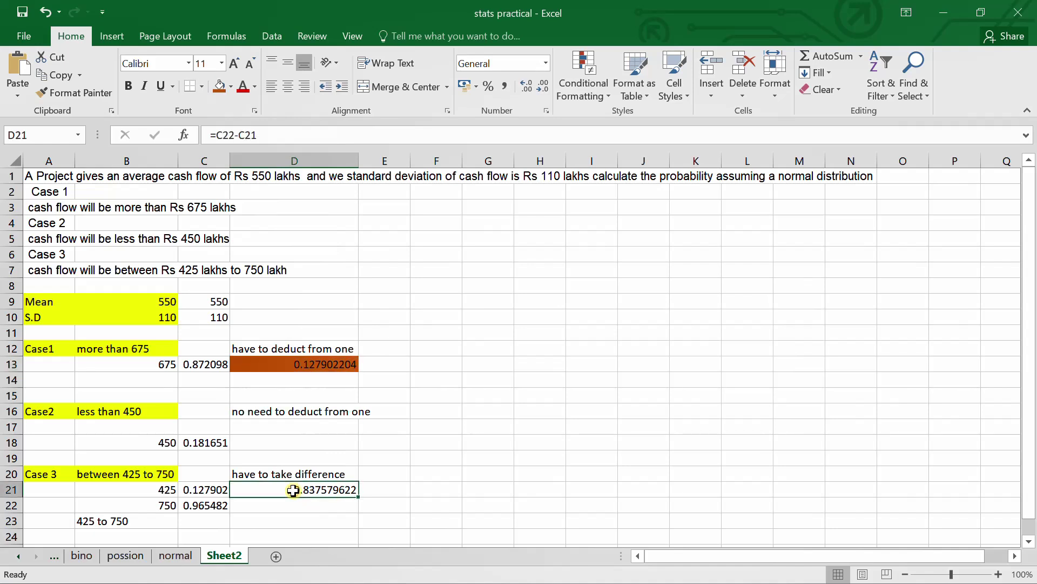
{"action": "left_click", "coordinate": [220, 87]}
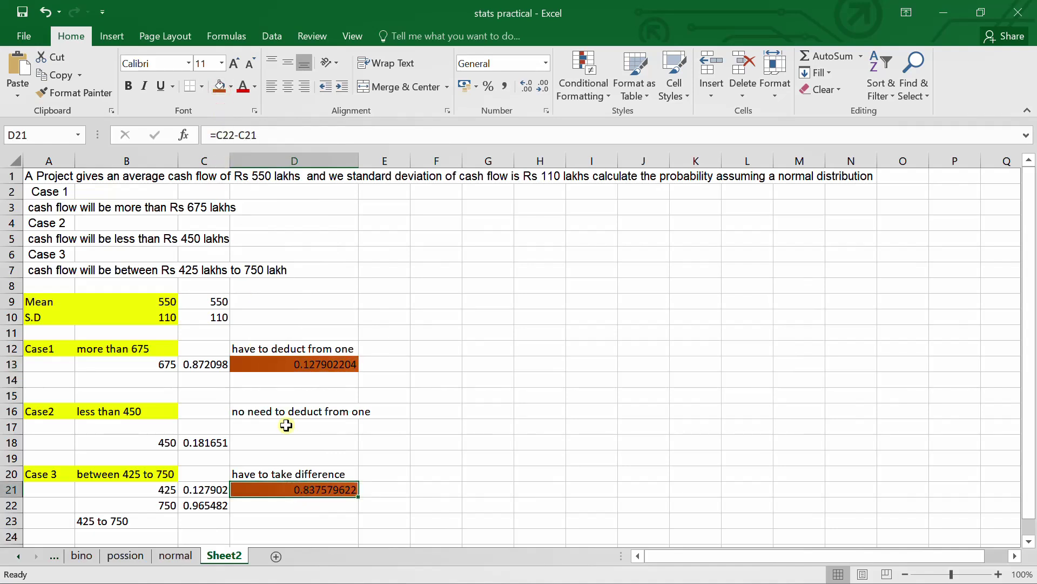
{"action": "left_click", "coordinate": [193, 440]}
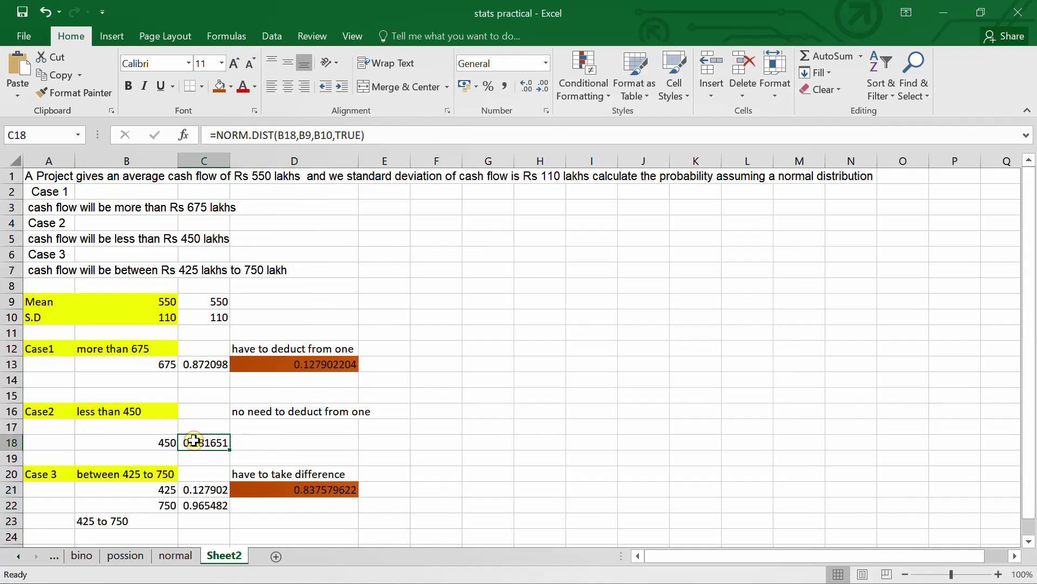
{"action": "left_click", "coordinate": [220, 86]}
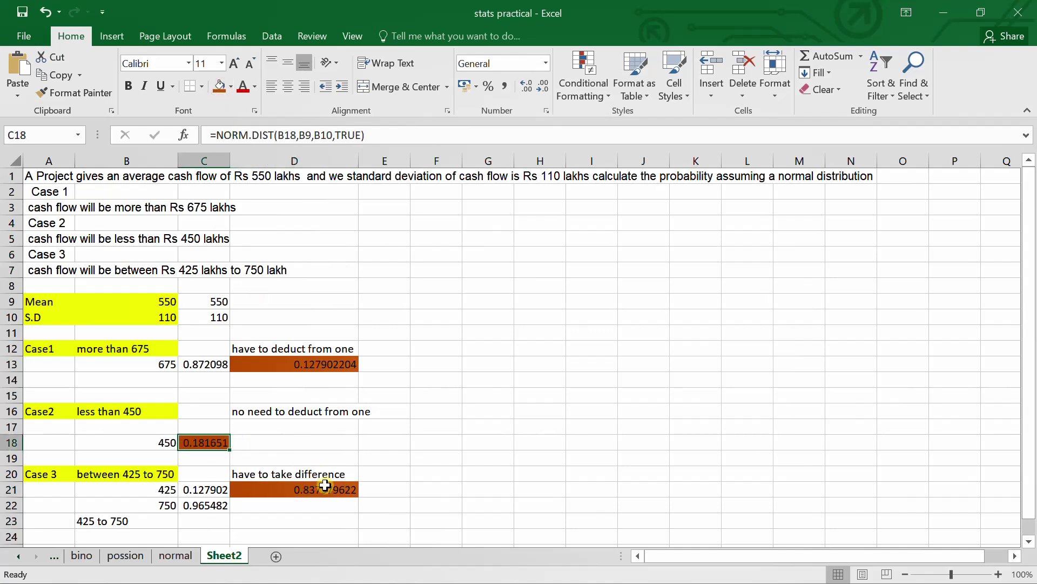